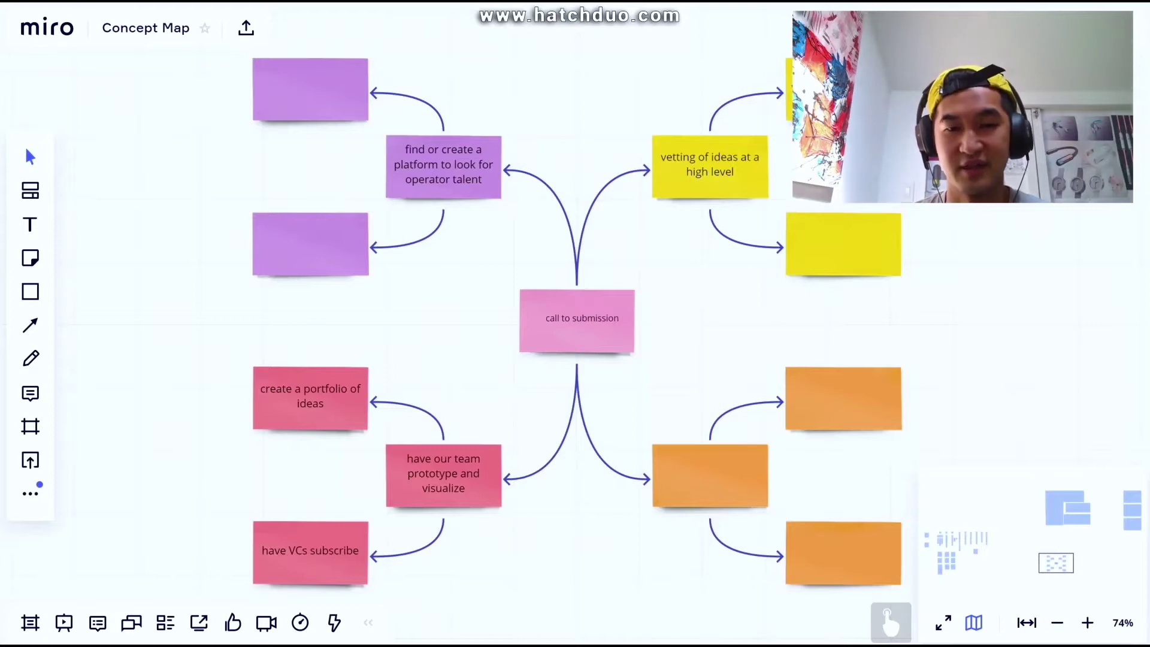
# Go to the ThirdEye Gen frame through the board's frame list and shift its annotated glasses sketch slightly to the left
pyautogui.scroll(-10, 577, 322)
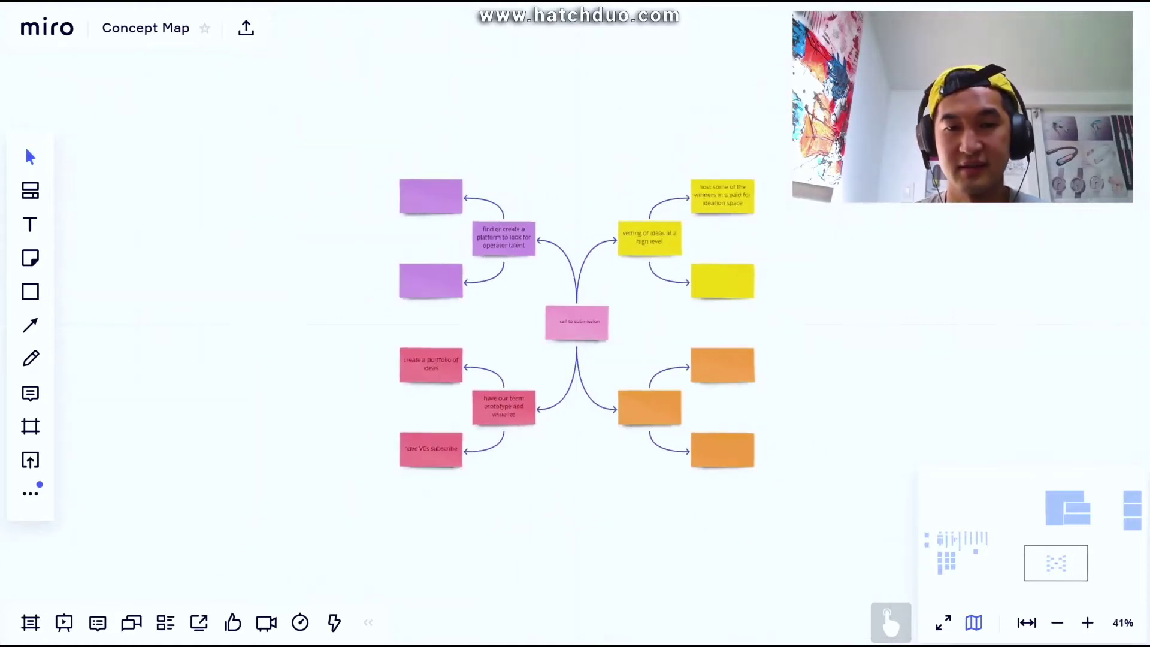
pyautogui.hscroll(-13, 576, 322)
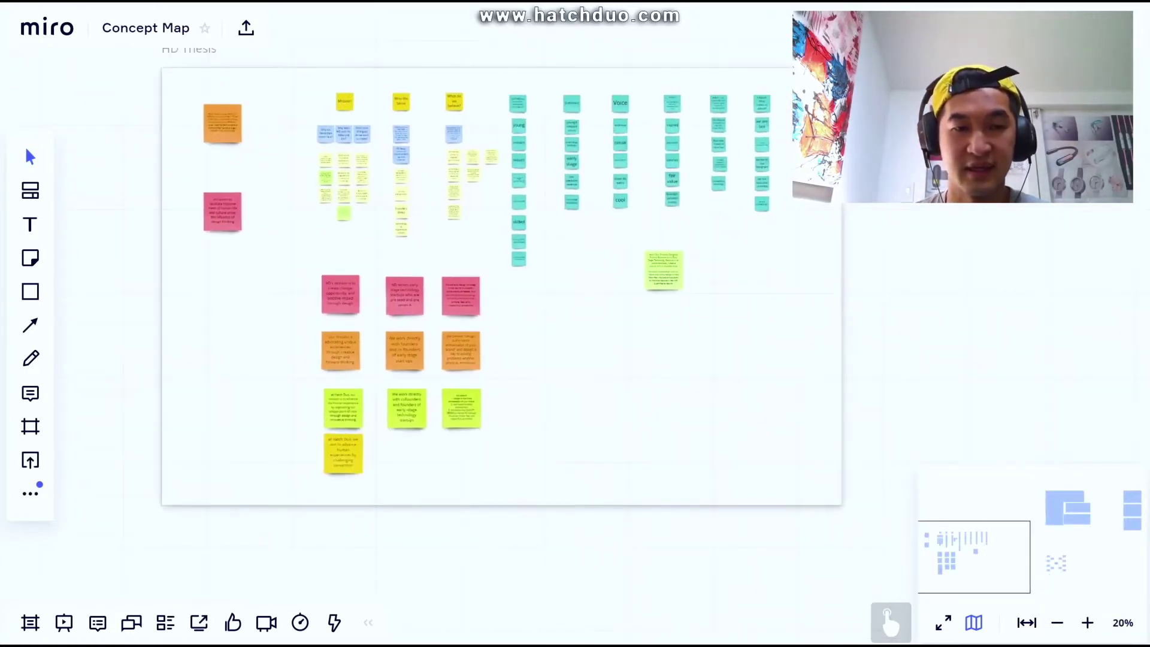
pyautogui.click(30, 622)
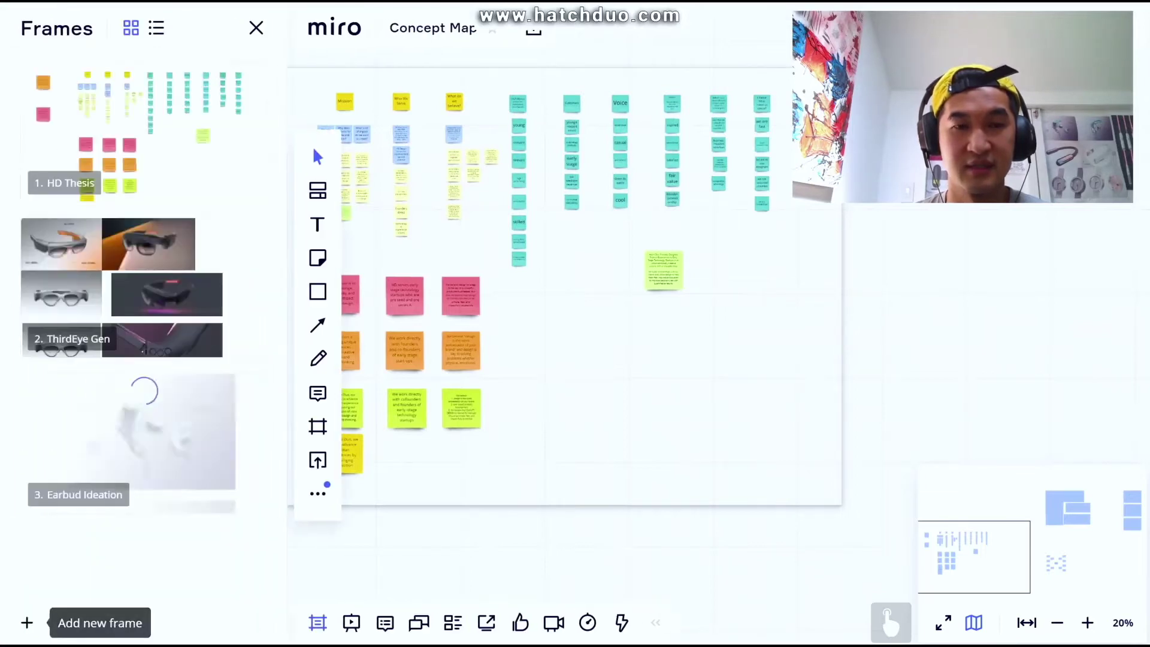
pyautogui.click(144, 287)
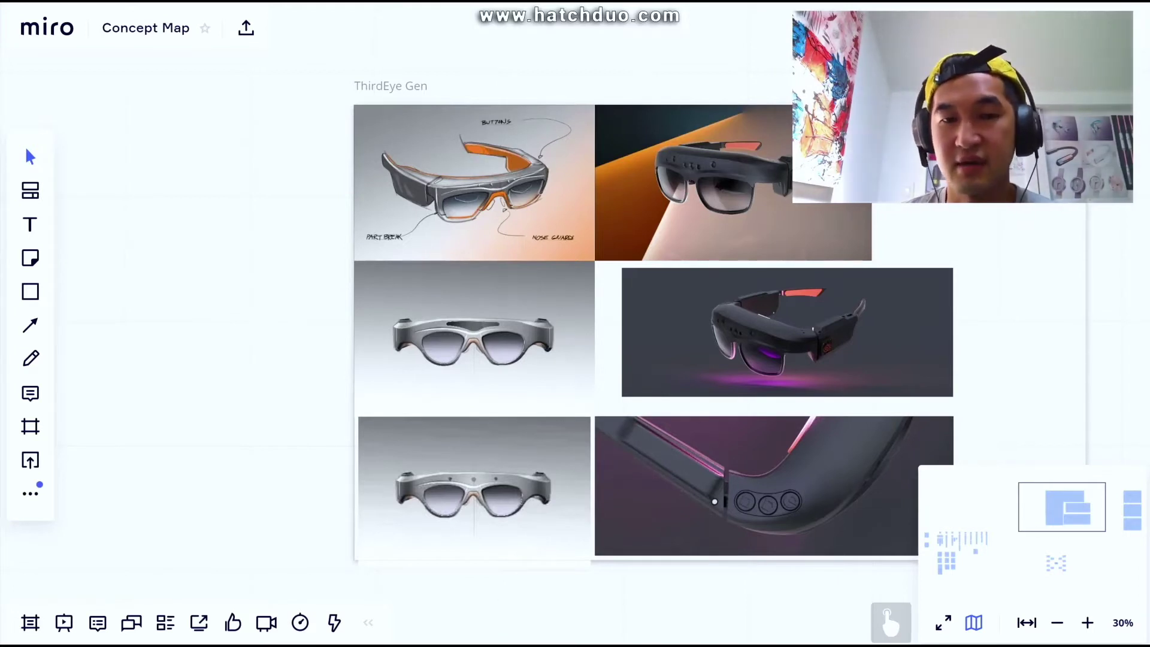
pyautogui.moveTo(474, 183)
pyautogui.mouseDown()
pyautogui.moveTo(136, 197)
pyautogui.moveTo(317, 177)
pyautogui.moveTo(470, 183)
pyautogui.mouseUp()
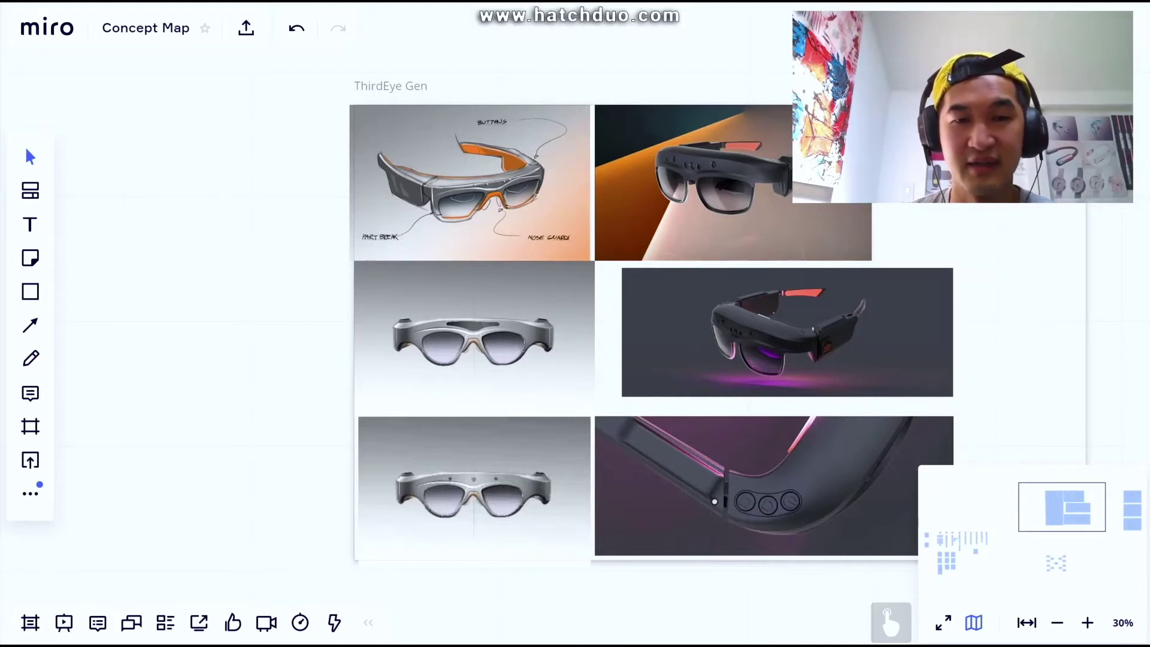
# Examine the glasses sketches and renders in the ThirdEye Gen frame up close, including the close-up of the temple buttons
pyautogui.press('Up')
pyautogui.press('Down')
pyautogui.press('Down')
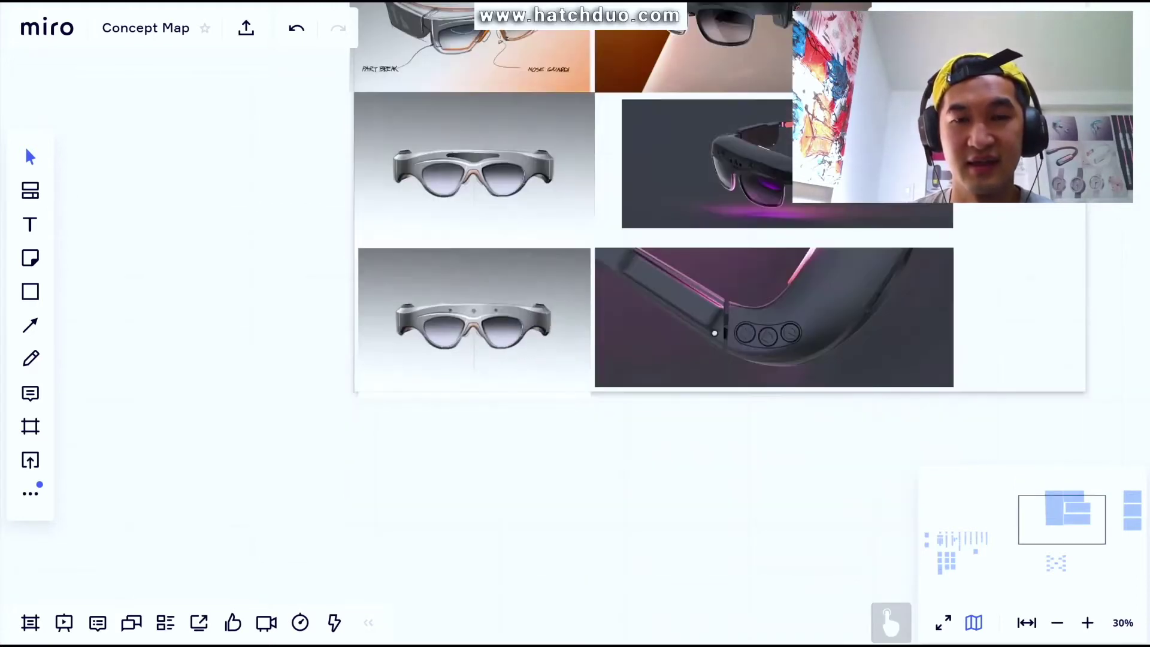
pyautogui.press('Up')
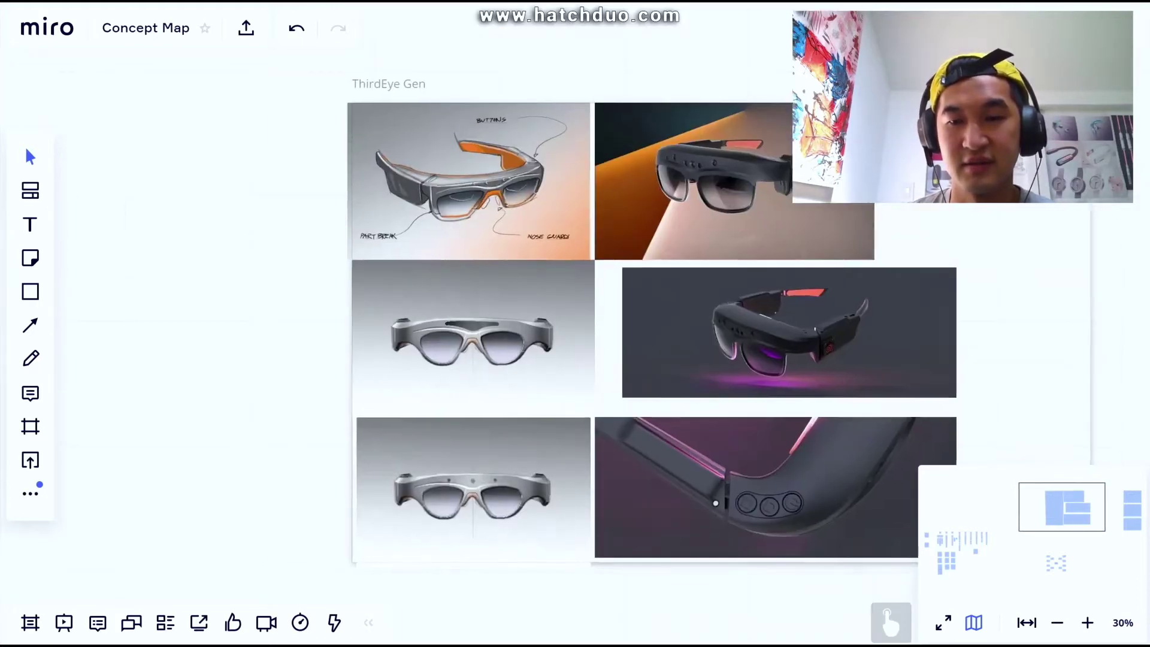
pyautogui.hotkey('ctrl', '+')
pyautogui.hotkey('ctrl', '+')
pyautogui.hotkey('ctrl', '+')
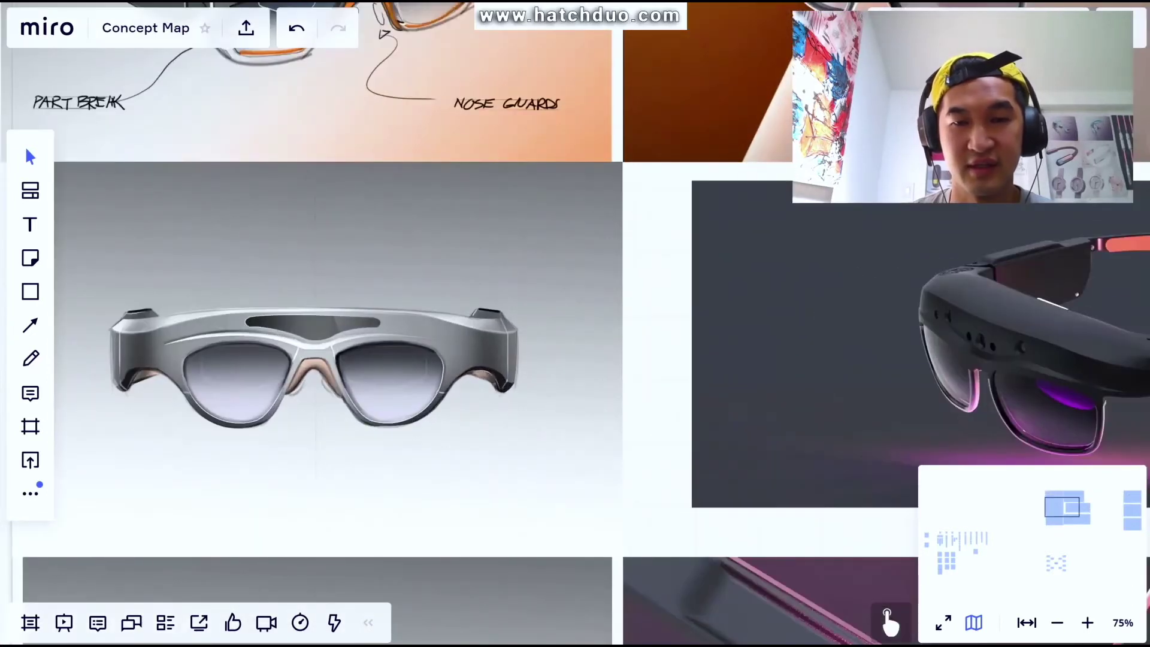
pyautogui.hscroll(10, 575, 324)
pyautogui.scroll(-5, 575, 323)
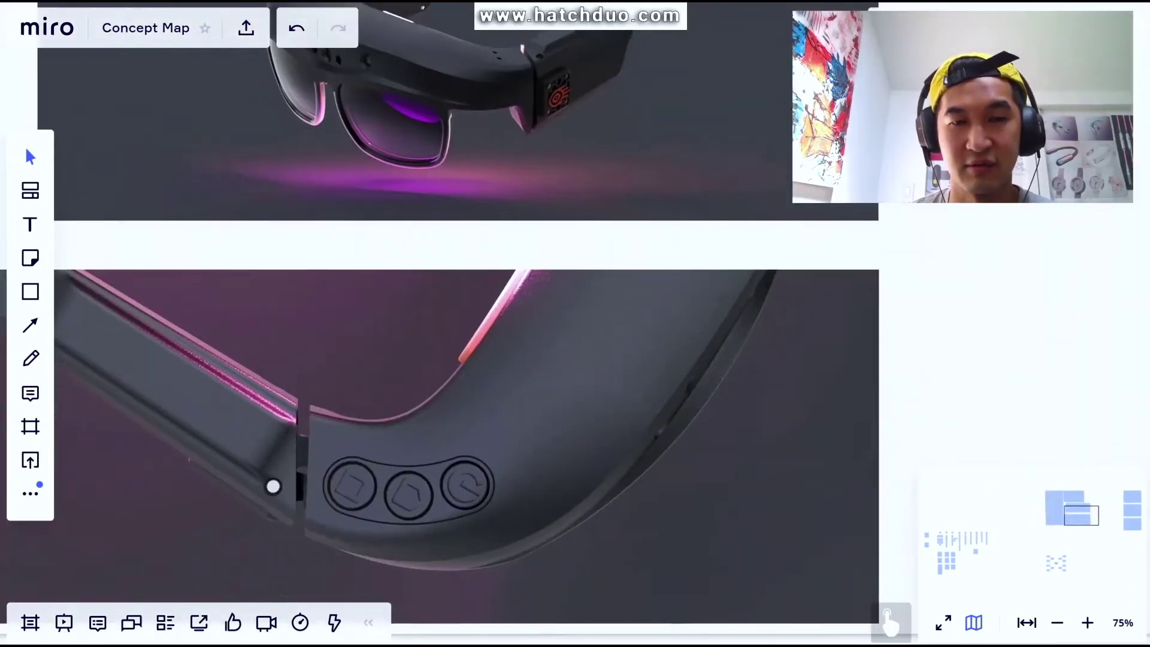
pyautogui.hscroll(-2, 889, 623)
pyautogui.scroll(1, 889, 623)
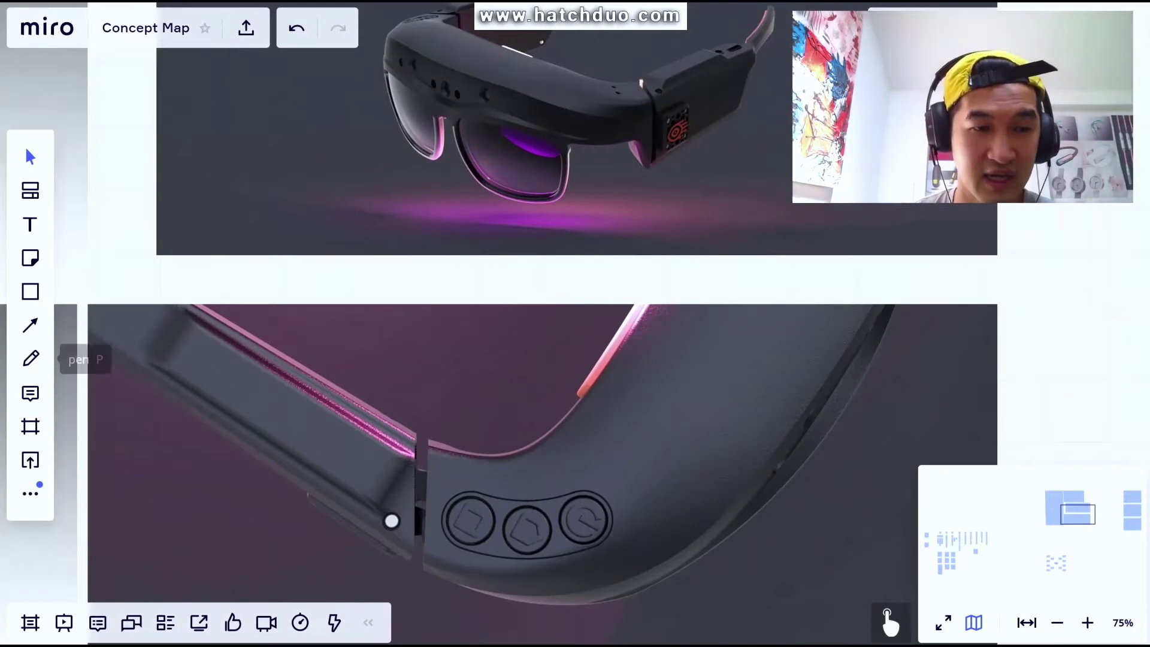
# With the red pen, cross out the middle button and the white hinge dot in the close-up render, and add a dot beside the buttons
pyautogui.press('p')
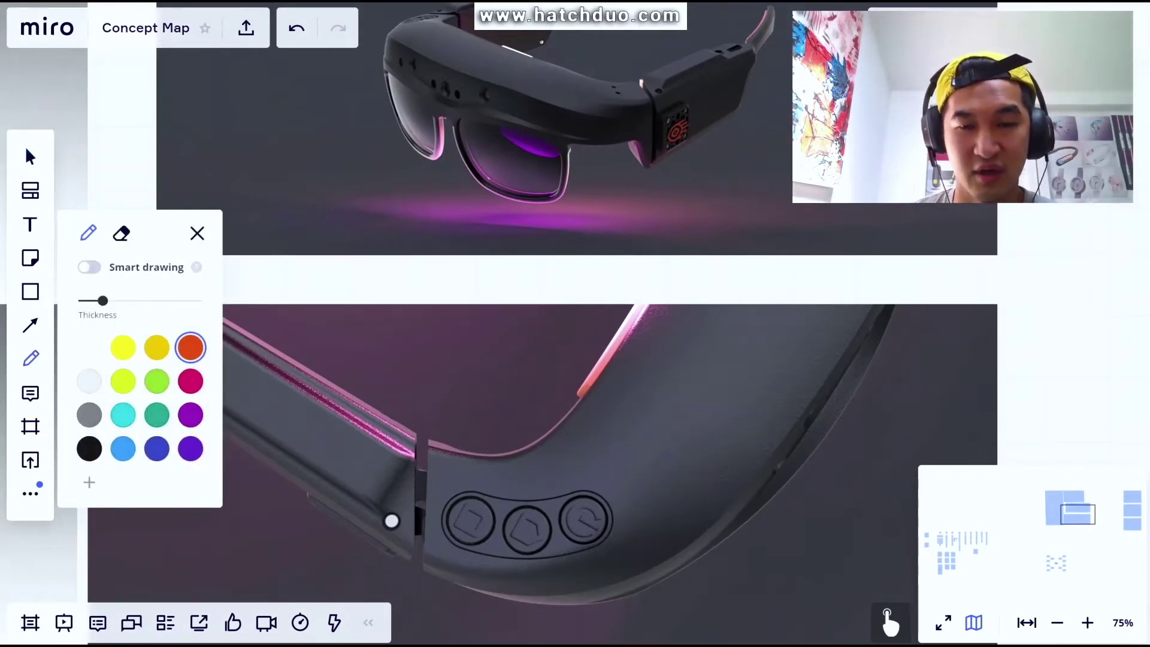
pyautogui.moveTo(543, 486); pyautogui.dragTo(528, 549)
pyautogui.moveTo(518, 506); pyautogui.dragTo(553, 561)
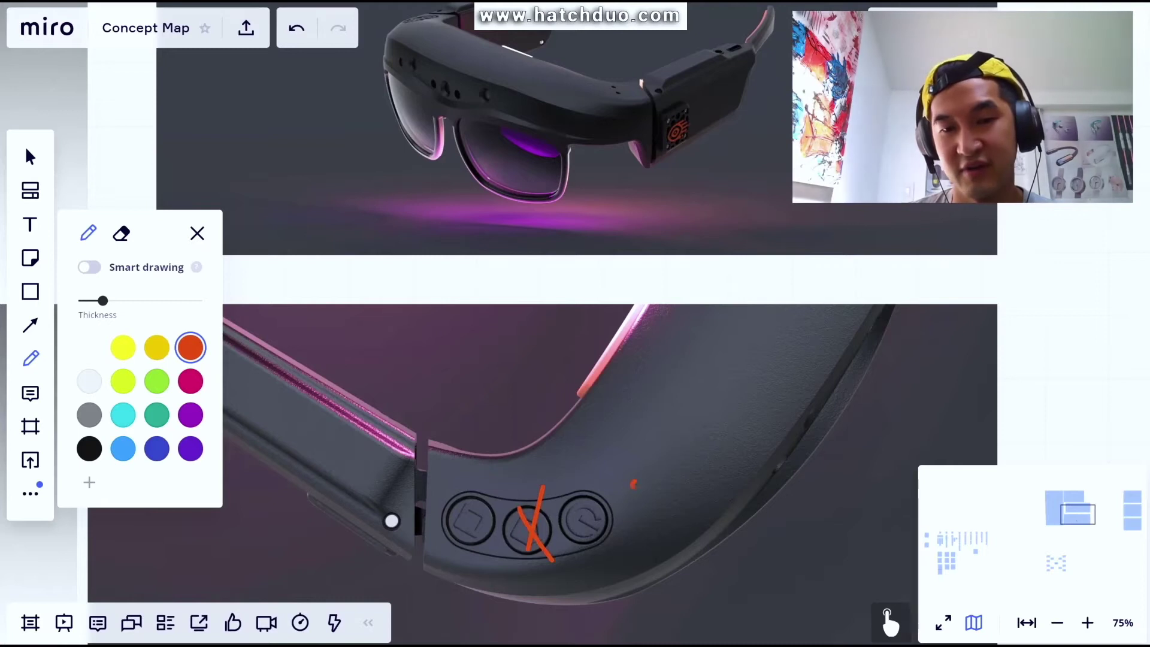
pyautogui.click(635, 485)
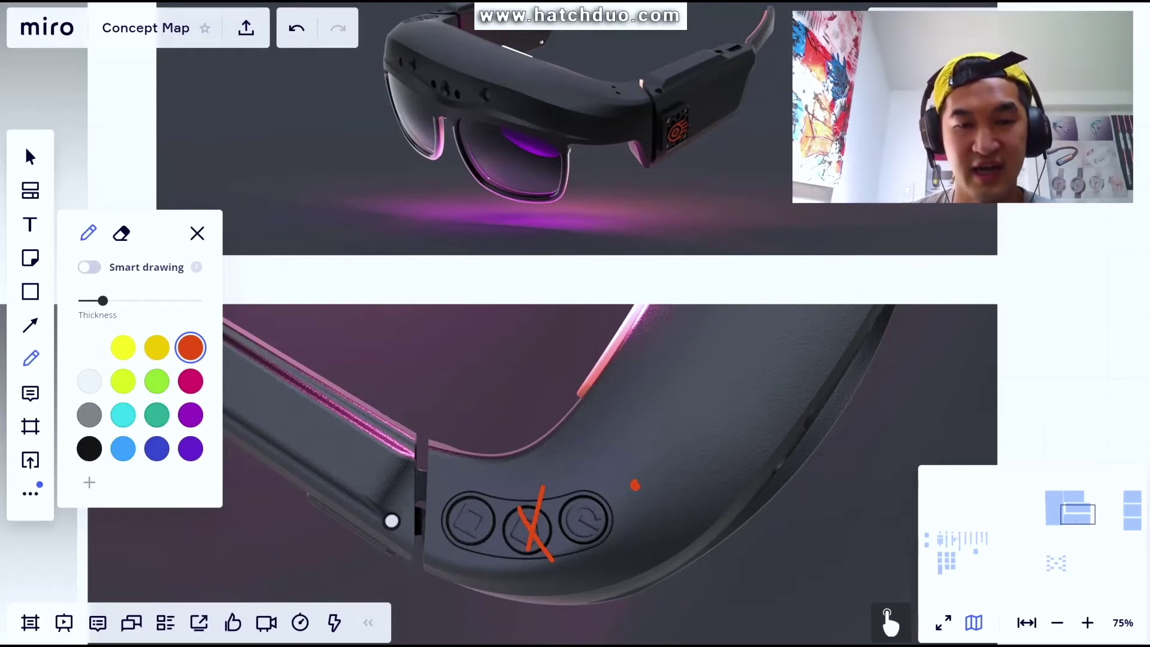
pyautogui.moveTo(401, 513)
pyautogui.mouseDown()
pyautogui.moveTo(382, 534)
pyautogui.moveTo(401, 534)
pyautogui.mouseUp()
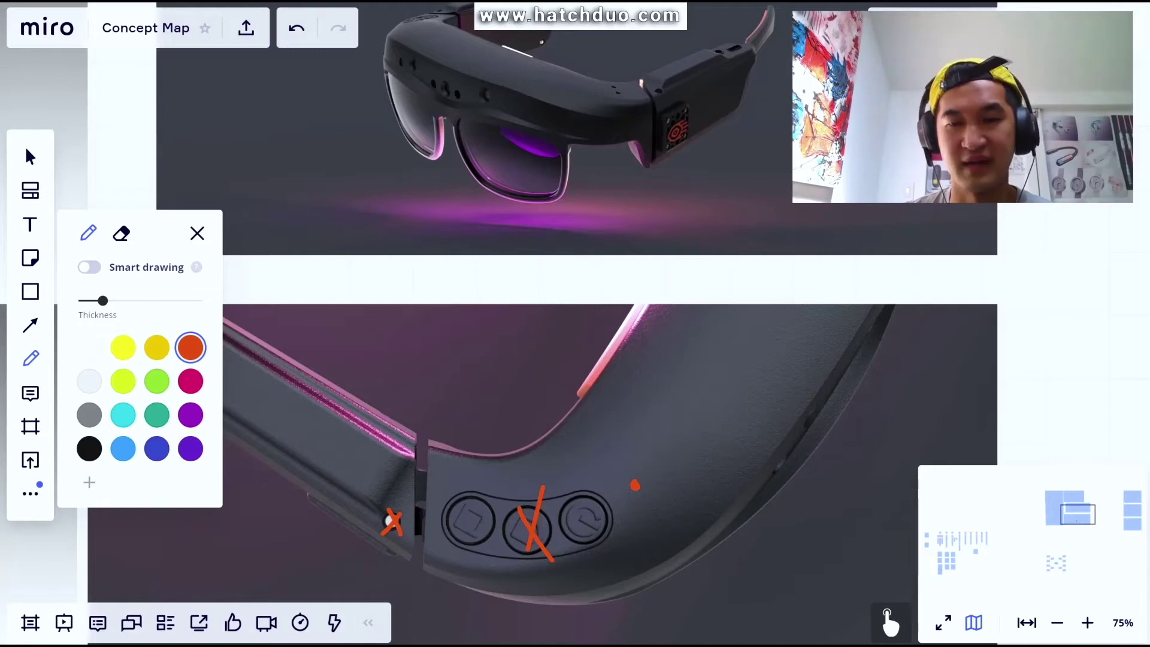
pyautogui.click(197, 233)
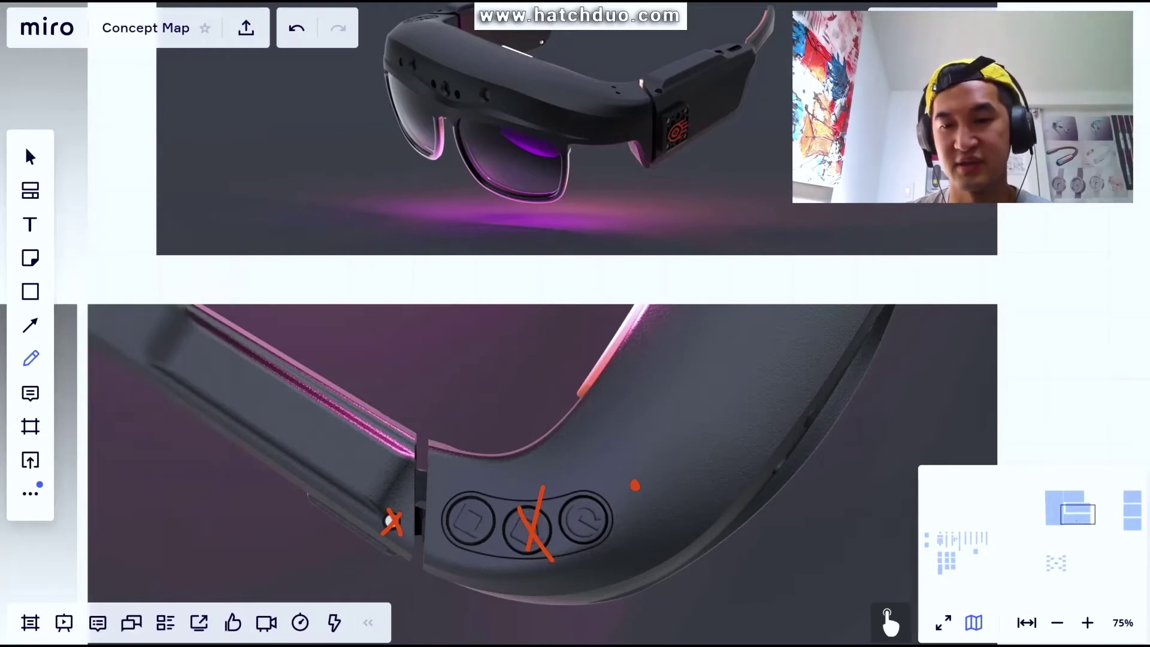
# Leave the marked-up close-up and view the Earbud Ideation frame on the board
pyautogui.hotkey('ctrl', '-')
pyautogui.hotkey('ctrl', '-')
pyautogui.hotkey('ctrl', '-')
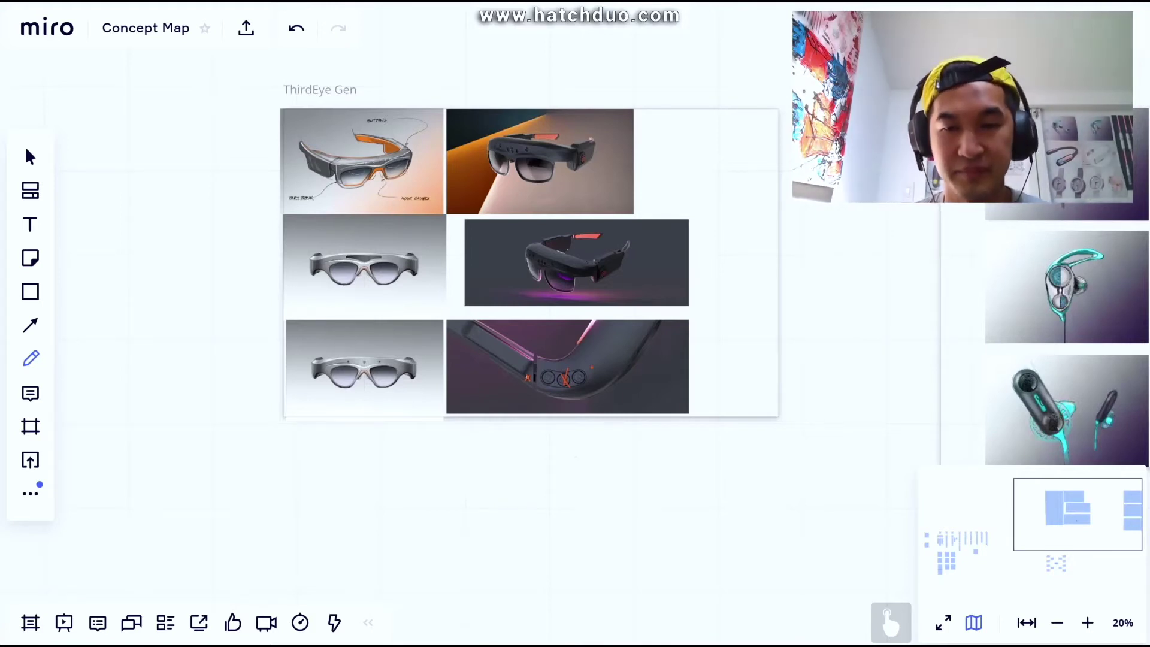
pyautogui.press('v')
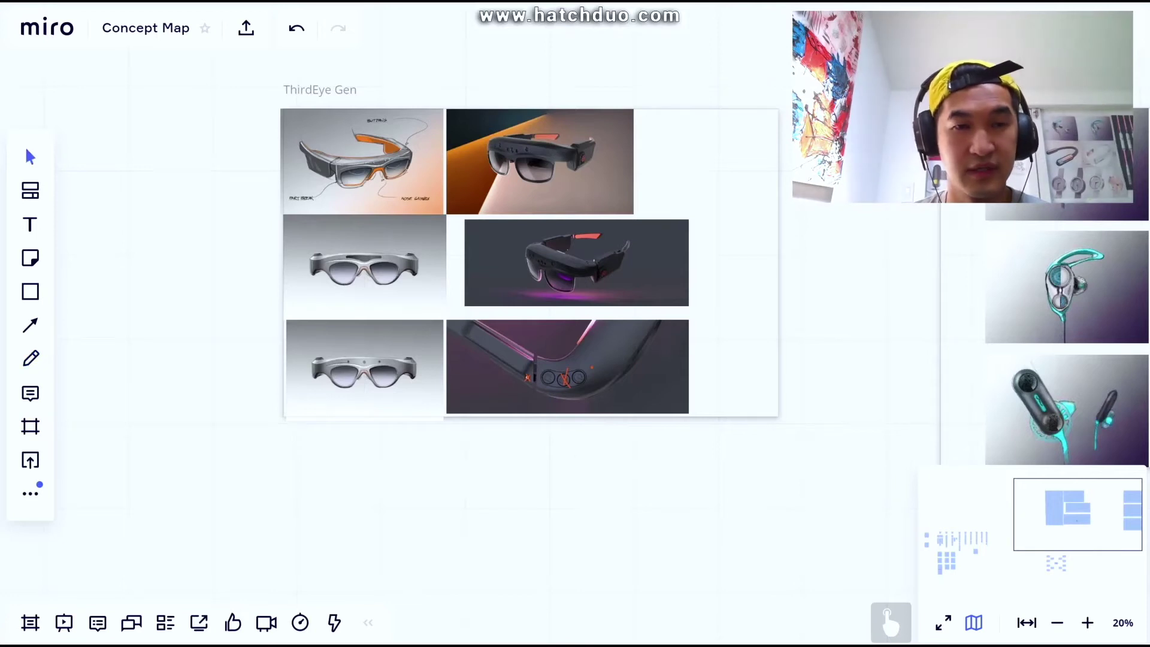
pyautogui.hscroll(5, 539, 263)
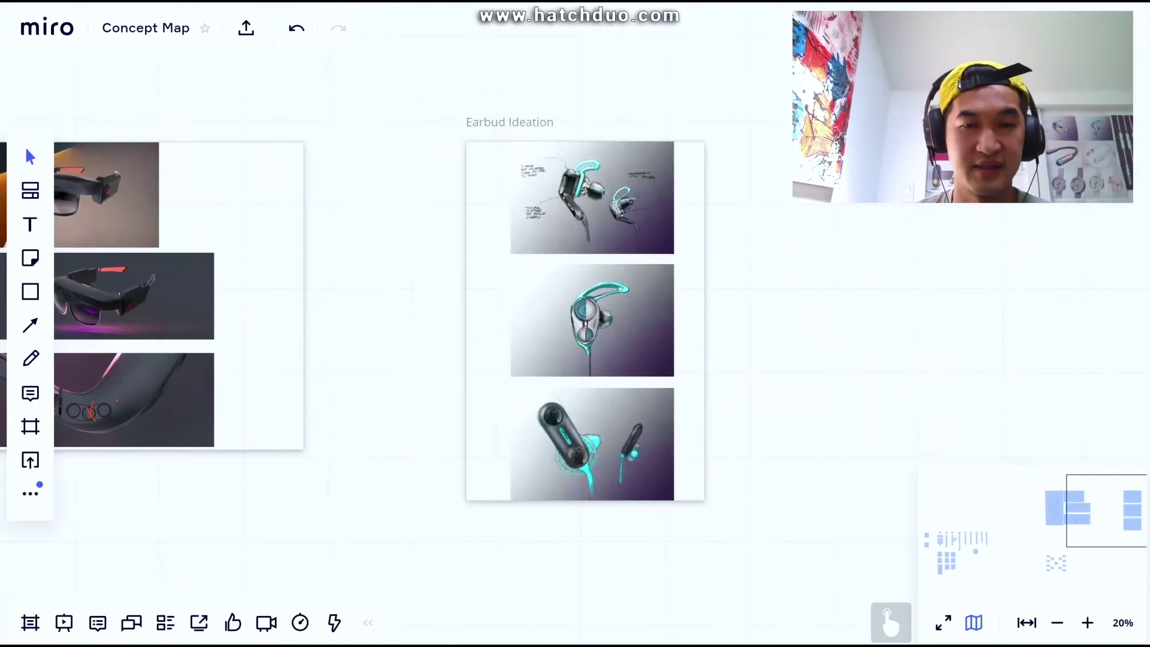
pyautogui.doubleClick(489, 245)
pyautogui.press('Escape')
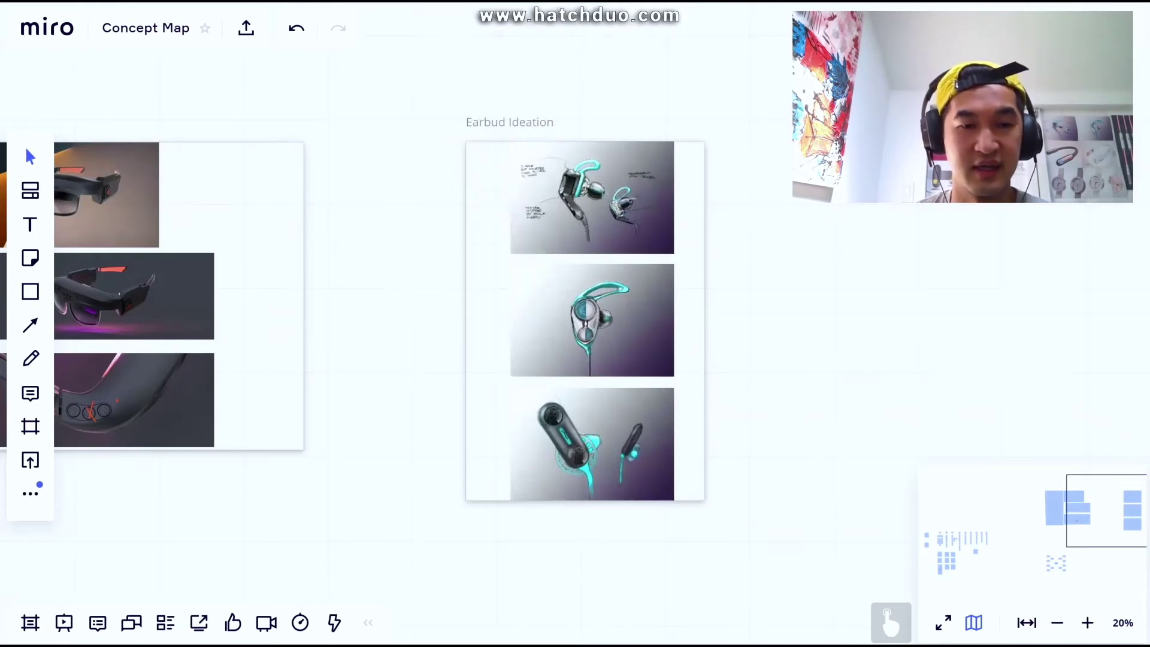
# Switch between the ThirdEye Gen, Earbud Ideation and HD Thesis frames using the board's frame list
pyautogui.click(30, 623)
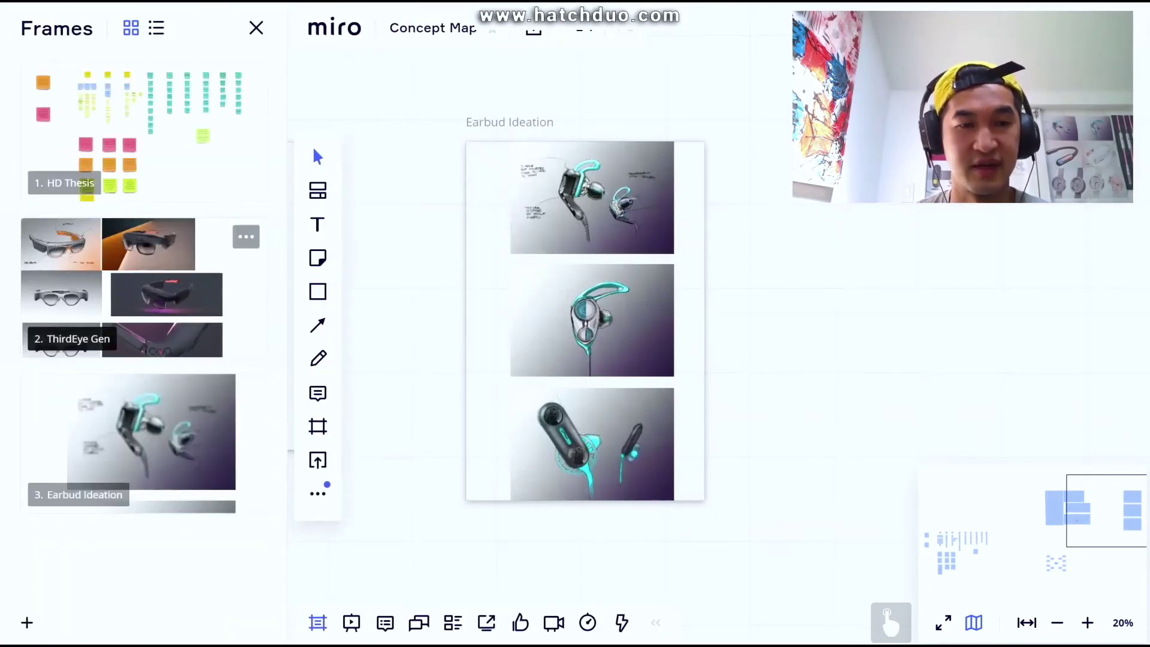
pyautogui.click(144, 288)
pyautogui.click(119, 287)
pyautogui.click(150, 431)
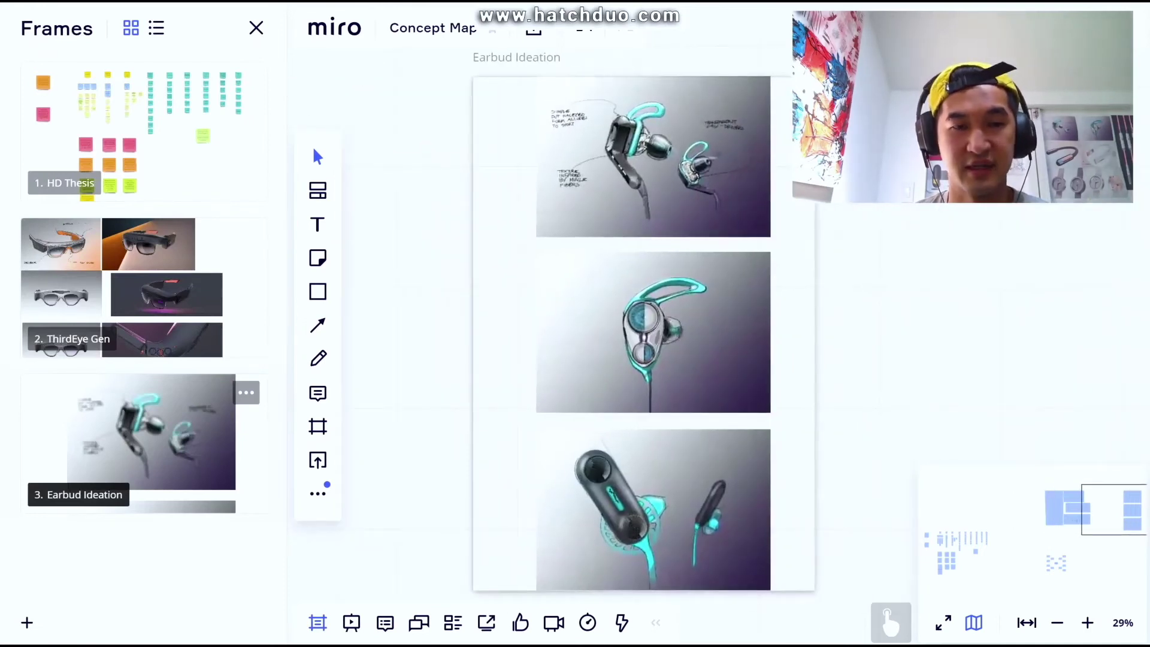
pyautogui.click(120, 287)
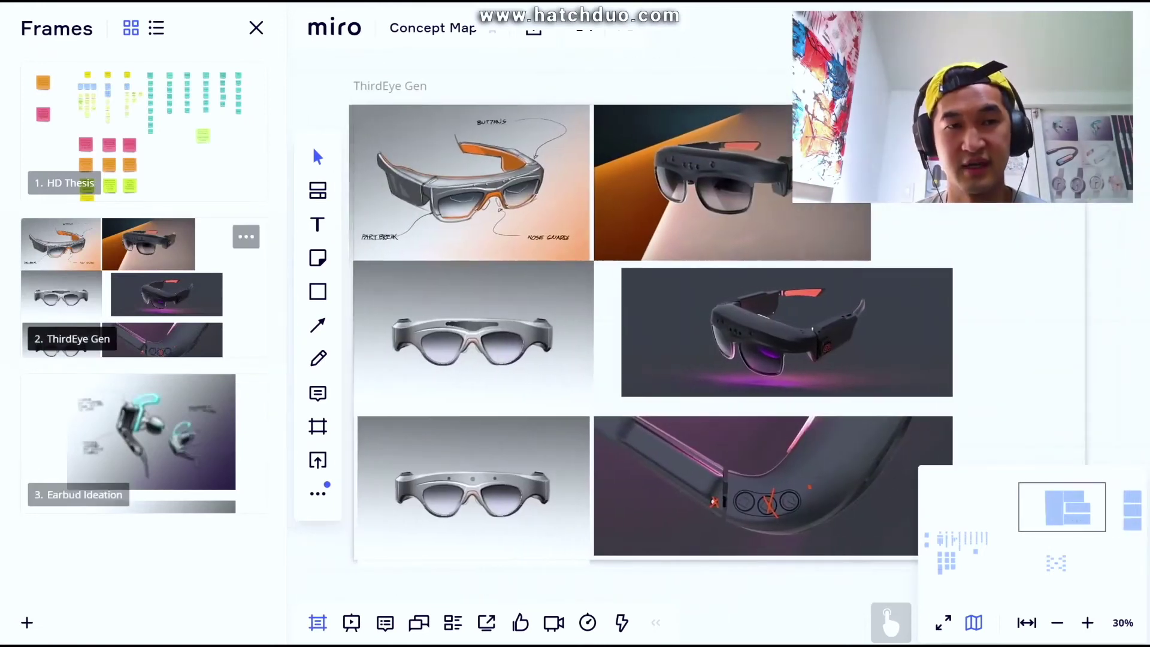
pyautogui.click(144, 120)
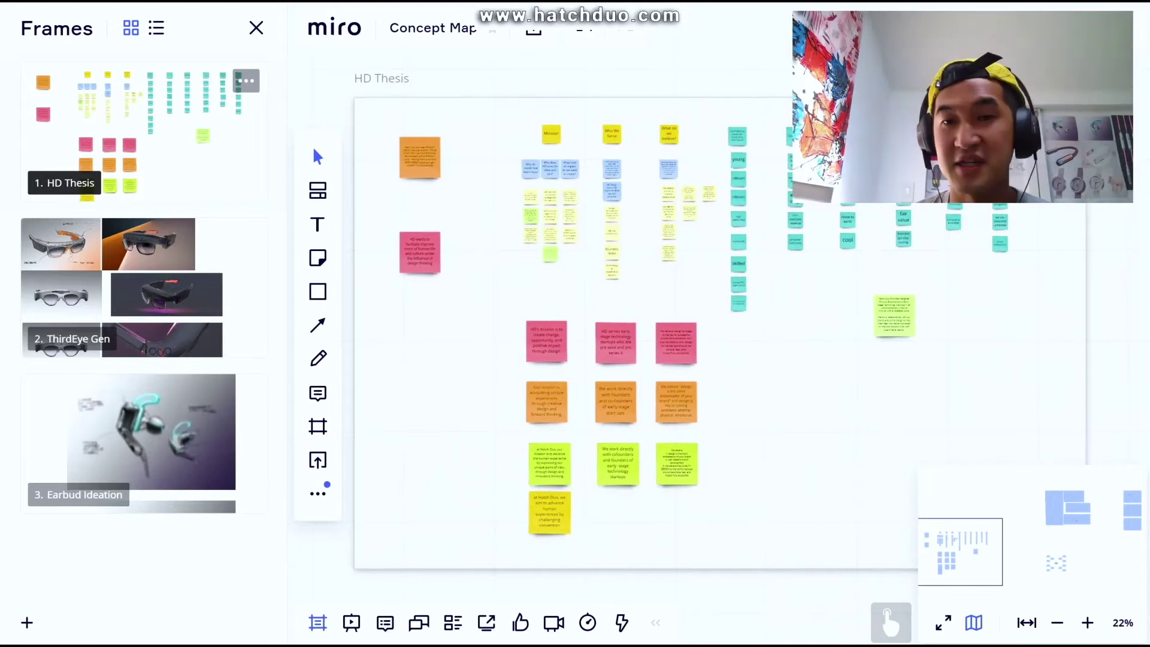
pyautogui.click(150, 431)
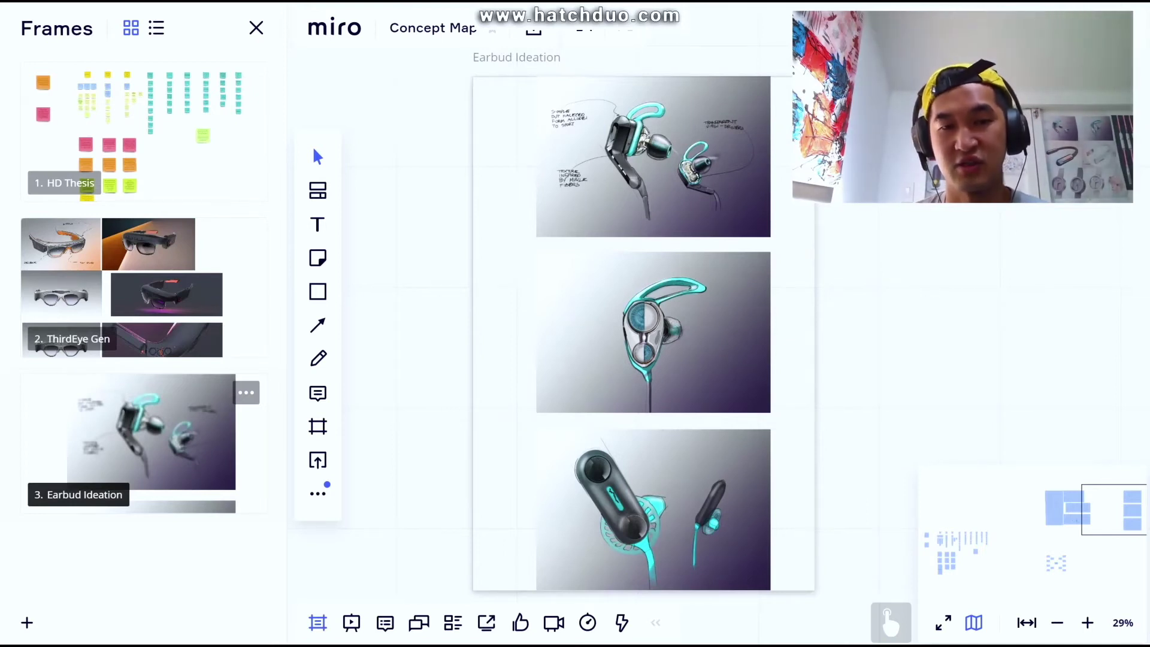
# Add a new frame in the empty area beside Earbud Ideation and name it "demo"
pyautogui.hscroll(7, 653, 333)
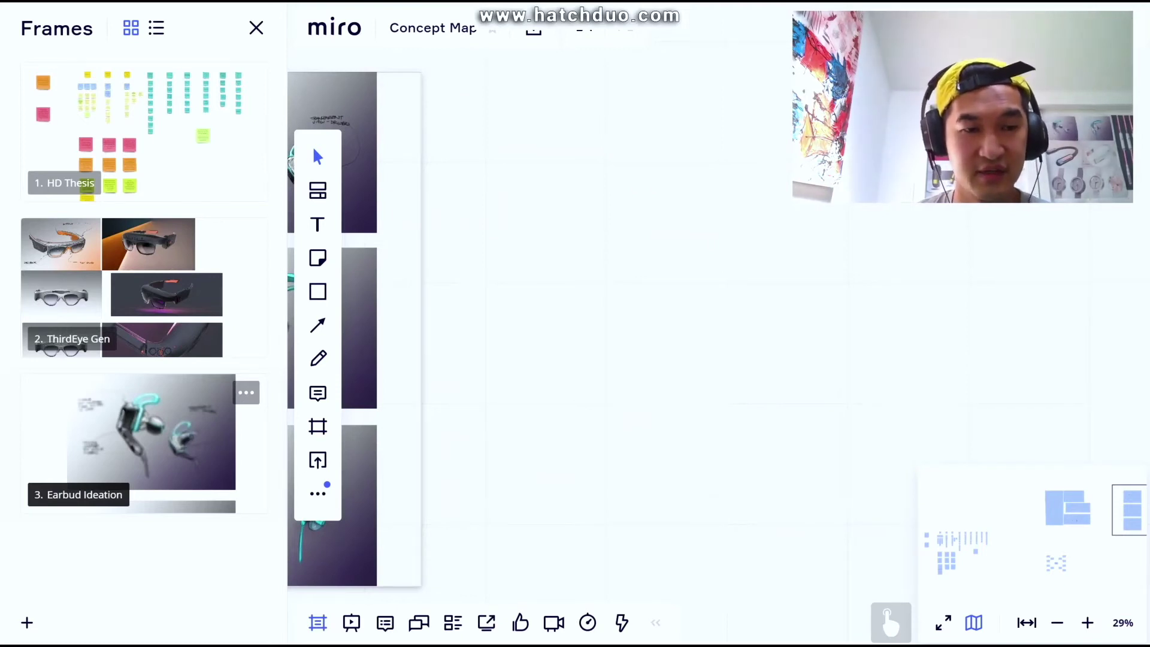
pyautogui.click(27, 622)
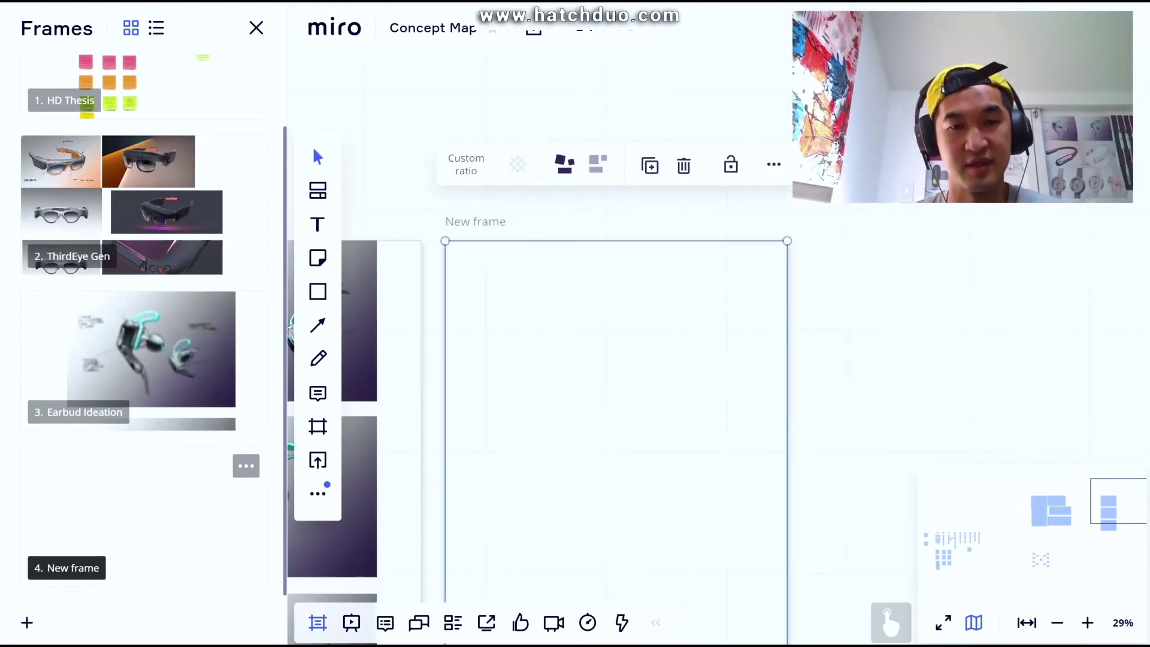
pyautogui.doubleClick(474, 221)
pyautogui.write('demo')
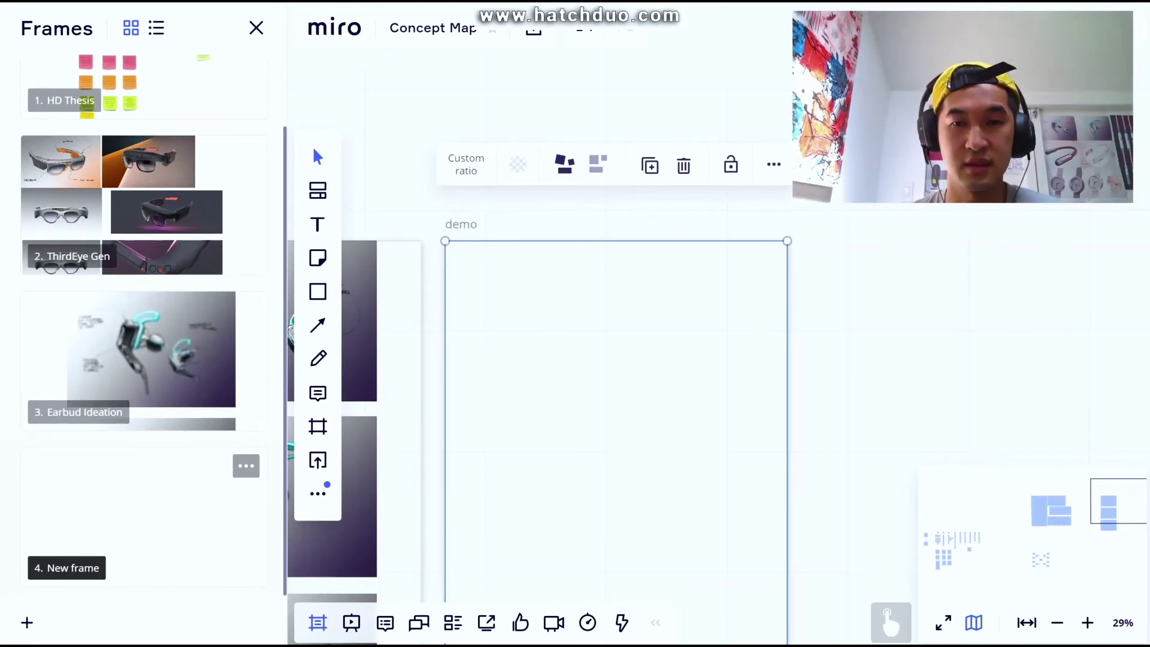
pyautogui.press('Return')
# Import the headphone sketch image from the Downloads folder onto the board next to the demo frame
pyautogui.scroll(-3, 615, 383)
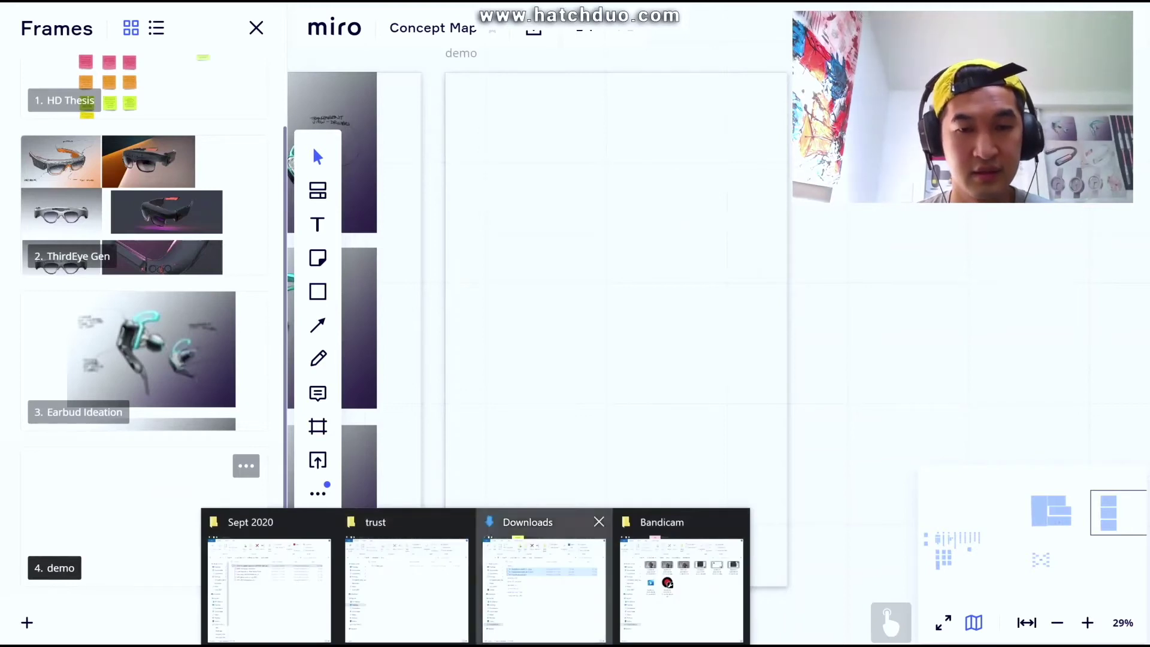
pyautogui.click(543, 576)
pyautogui.click(270, 125)
pyautogui.moveTo(269, 126)
pyautogui.mouseDown()
pyautogui.moveTo(539, 174)
pyautogui.moveTo(889, 269)
pyautogui.mouseUp()
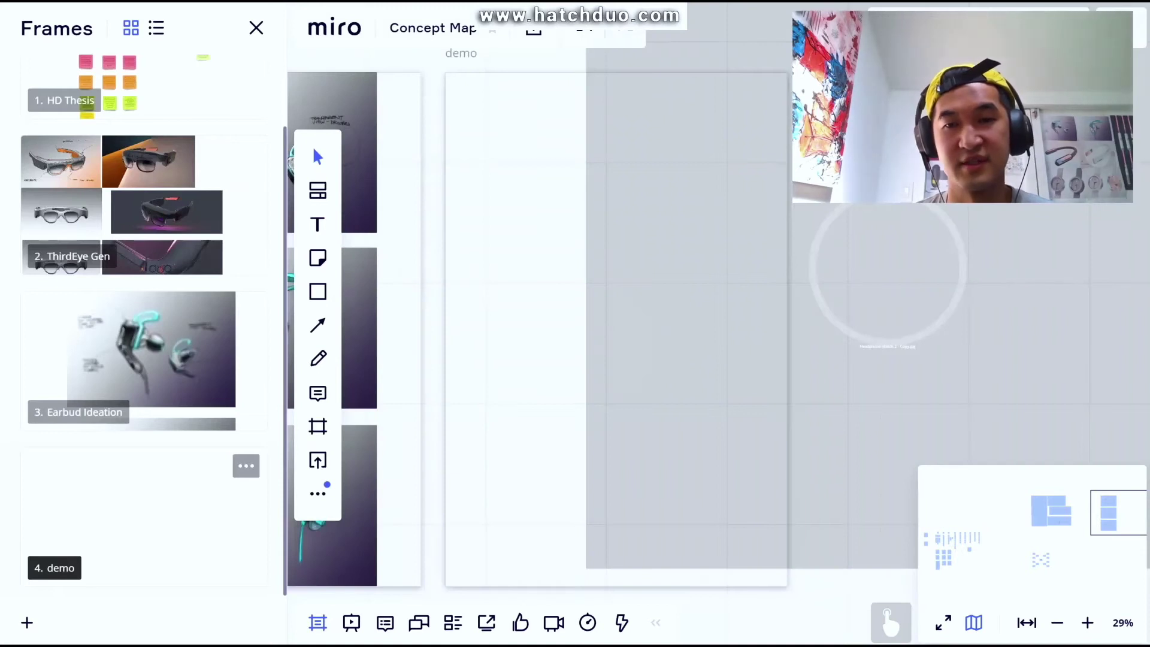
pyautogui.hotkey('ctrl', '-')
pyautogui.hotkey('ctrl', '-')
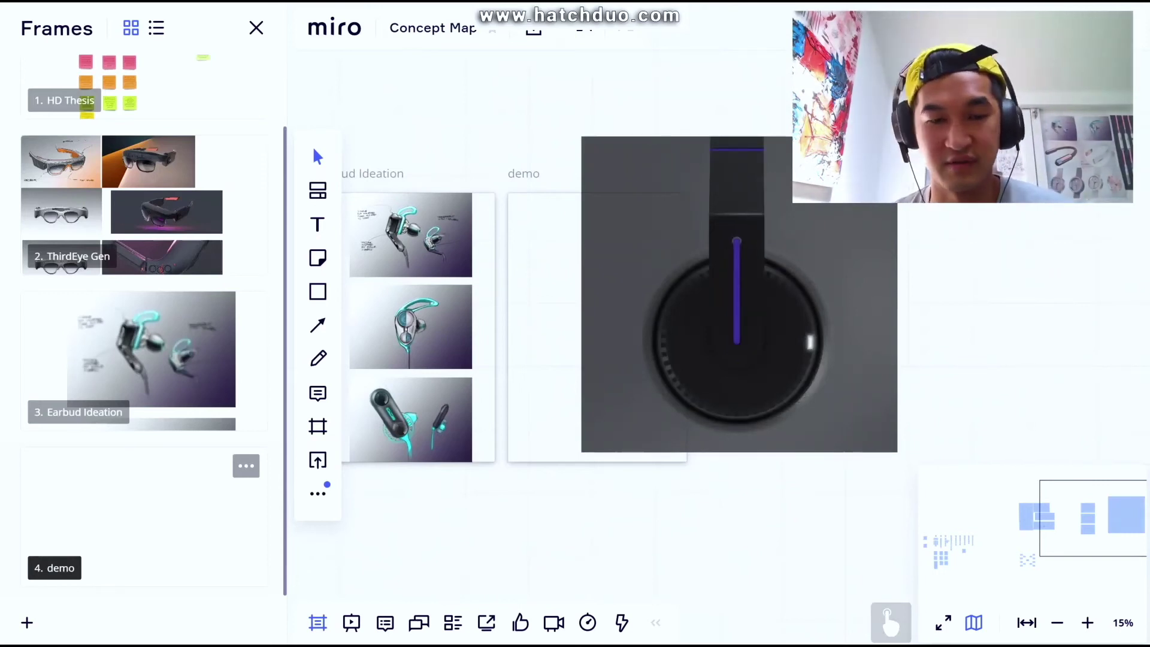
# Scale down the headphone image to about half the demo frame's width and place it in the frame's upper-left corner
pyautogui.moveTo(897, 137); pyautogui.dragTo(712, 322)
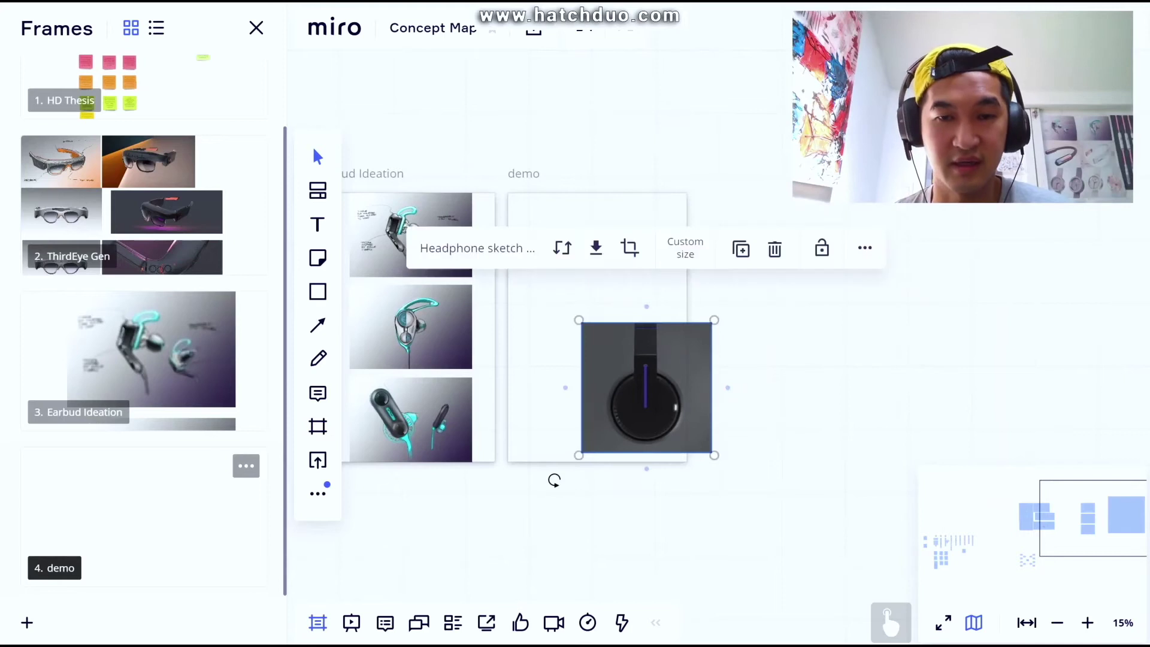
pyautogui.moveTo(553, 480); pyautogui.dragTo(480, 350)
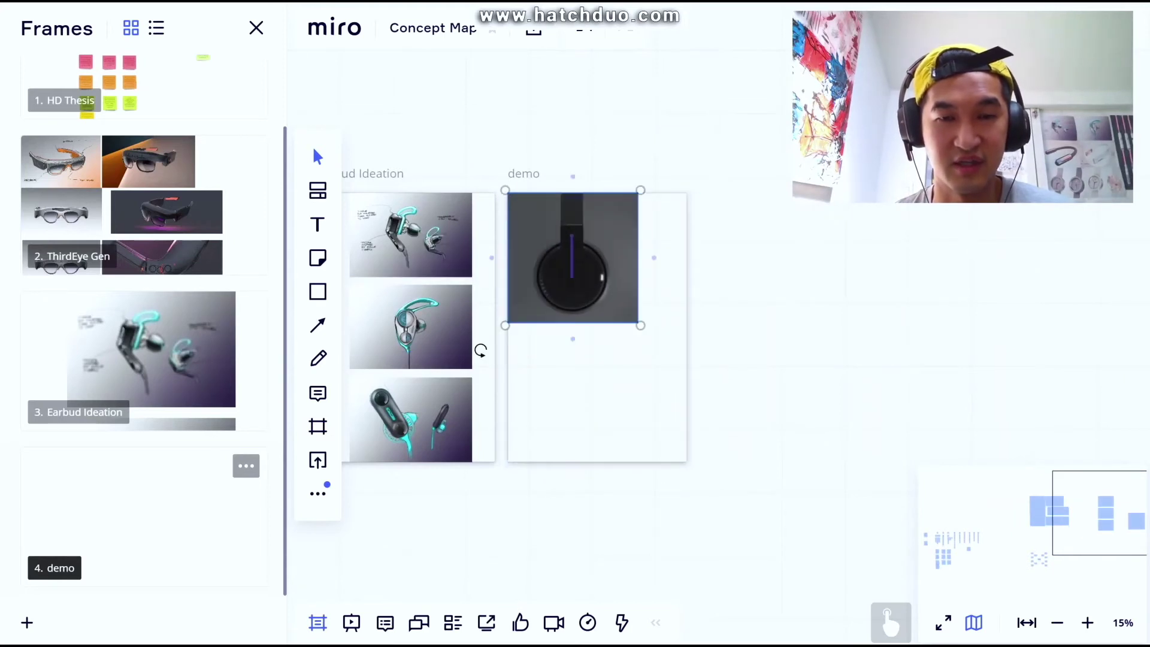
pyautogui.moveTo(640, 326); pyautogui.dragTo(600, 284)
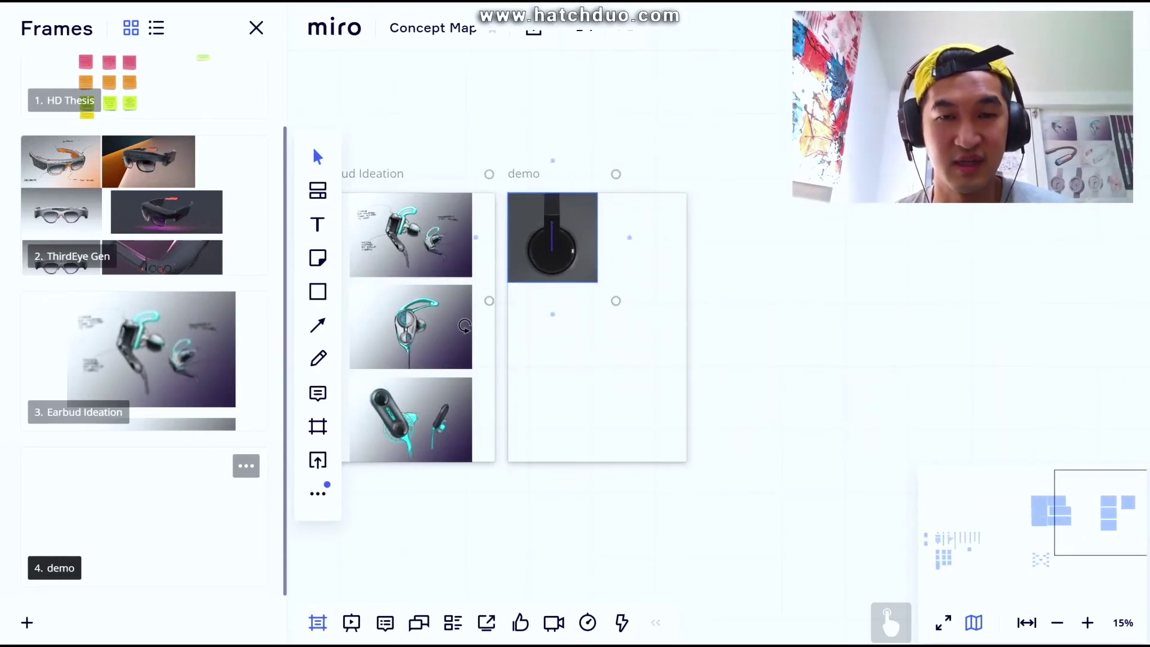
pyautogui.moveTo(553, 240); pyautogui.dragTo(552, 246)
pyautogui.moveTo(464, 333); pyautogui.dragTo(473, 337)
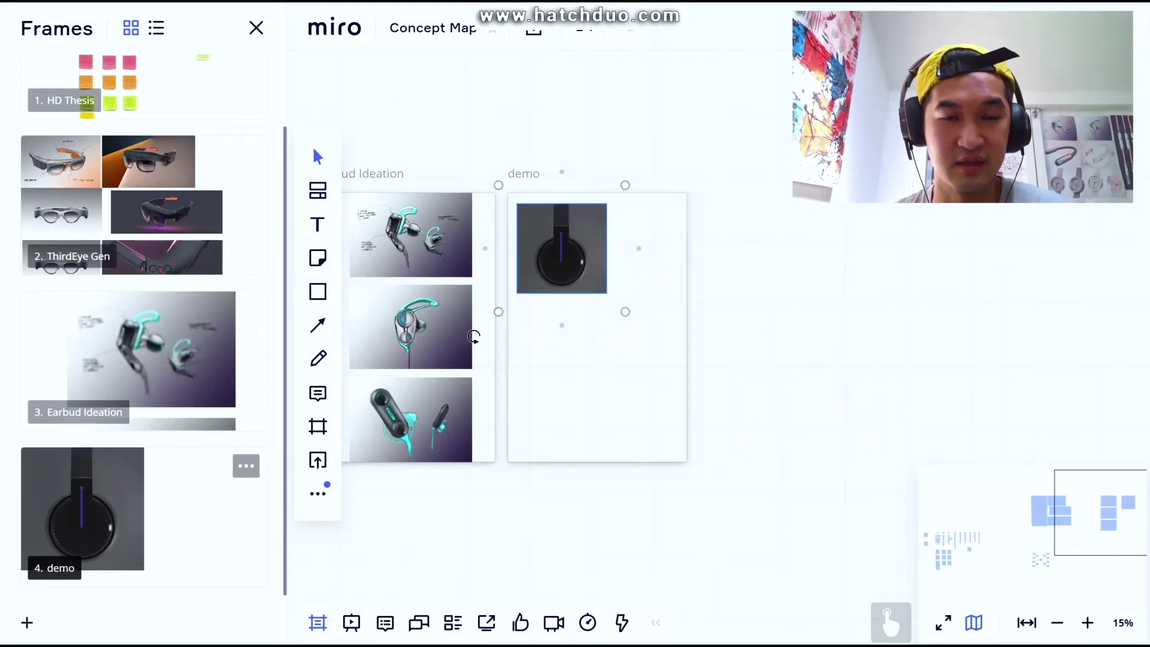
# Import the headphone detail image from the Downloads folder, scale it down and place it below the first image in the demo frame
pyautogui.moveTo(476, 644)
pyautogui.click(544, 590)
pyautogui.moveTo(275, 144); pyautogui.dragTo(588, 375)
pyautogui.moveTo(664, 450); pyautogui.dragTo(607, 393)
pyautogui.moveTo(560, 347); pyautogui.dragTo(564, 347)
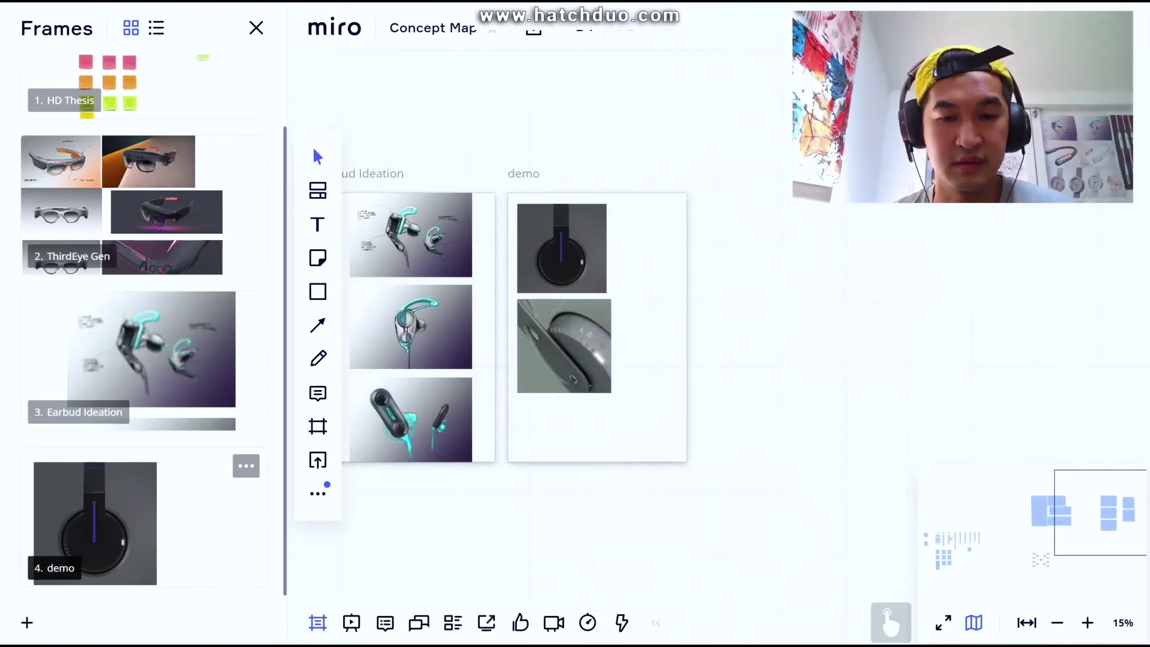
# Import the dark brown earbuds image, scale it down and place it in the demo frame's lower-right area, overlapping the headphone detail image's corner
pyautogui.moveTo(475, 644)
pyautogui.click(544, 587)
pyautogui.moveTo(252, 161); pyautogui.dragTo(844, 343)
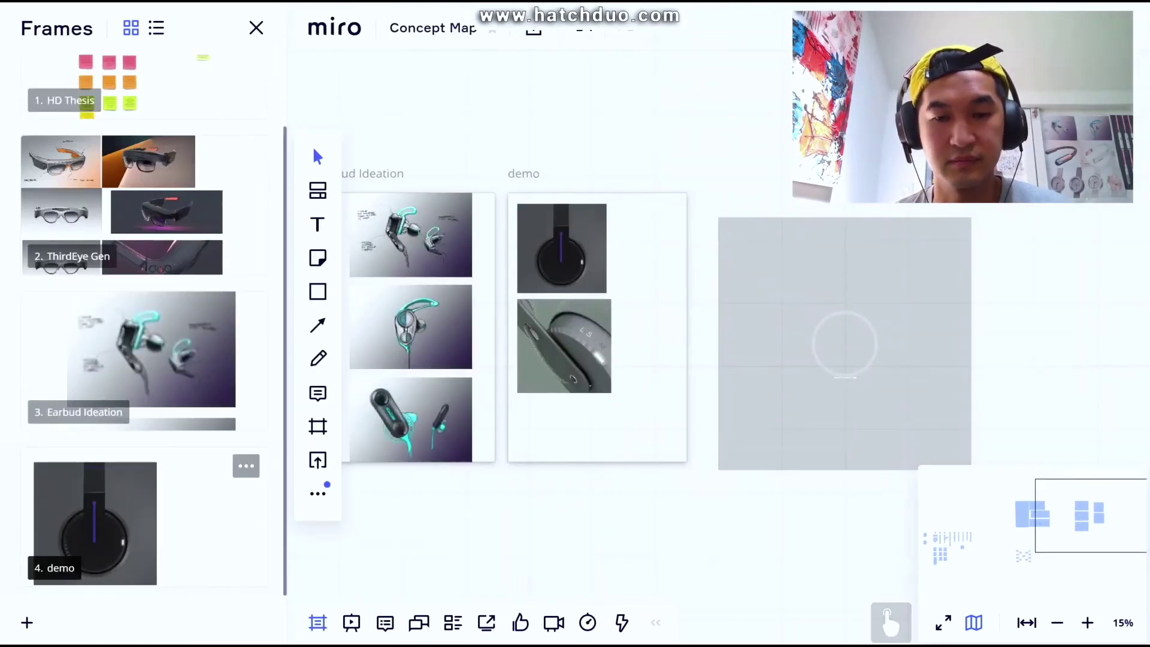
pyautogui.moveTo(845, 343); pyautogui.dragTo(713, 403)
pyautogui.moveTo(840, 277); pyautogui.dragTo(666, 452)
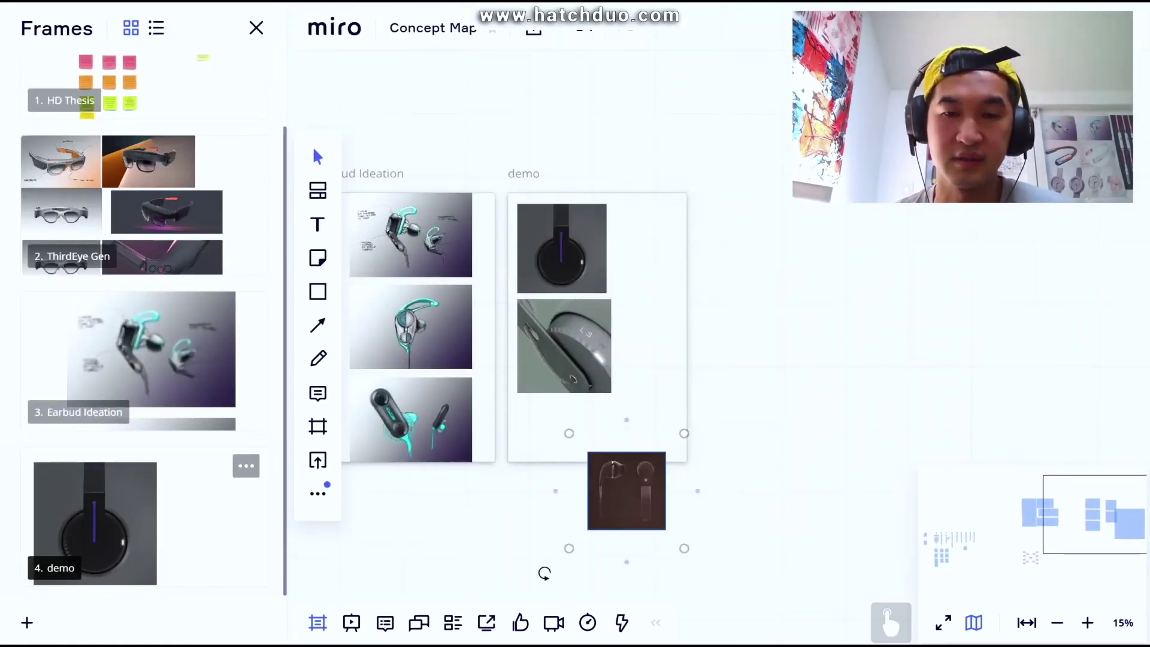
pyautogui.moveTo(627, 491); pyautogui.dragTo(630, 403)
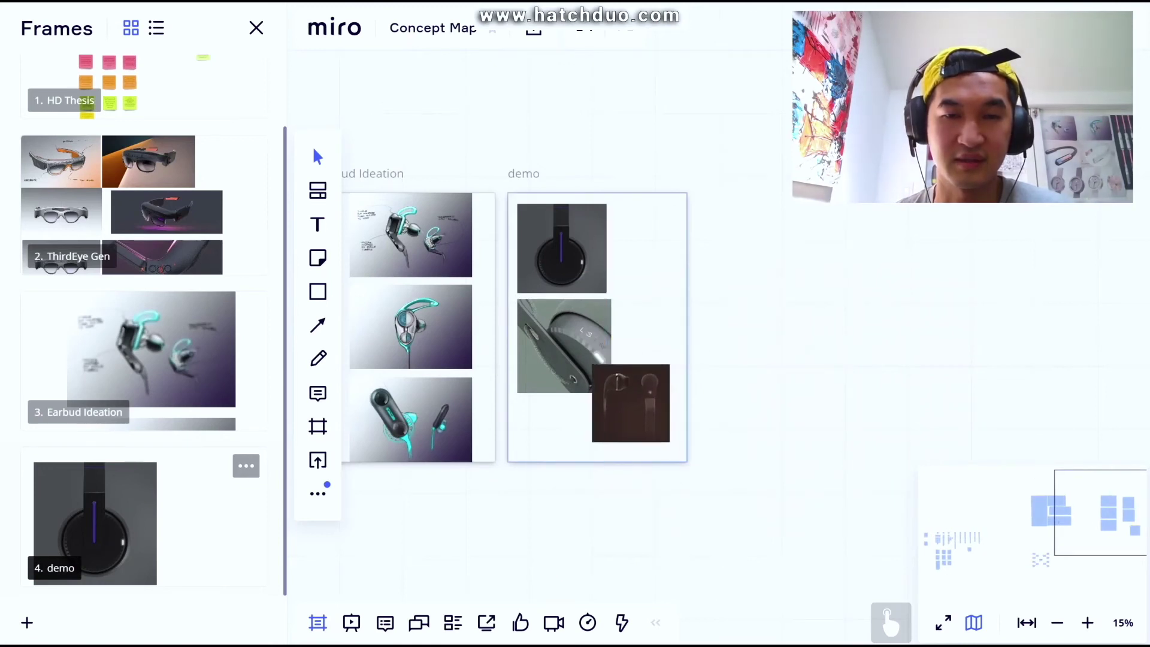
pyautogui.press('Escape')
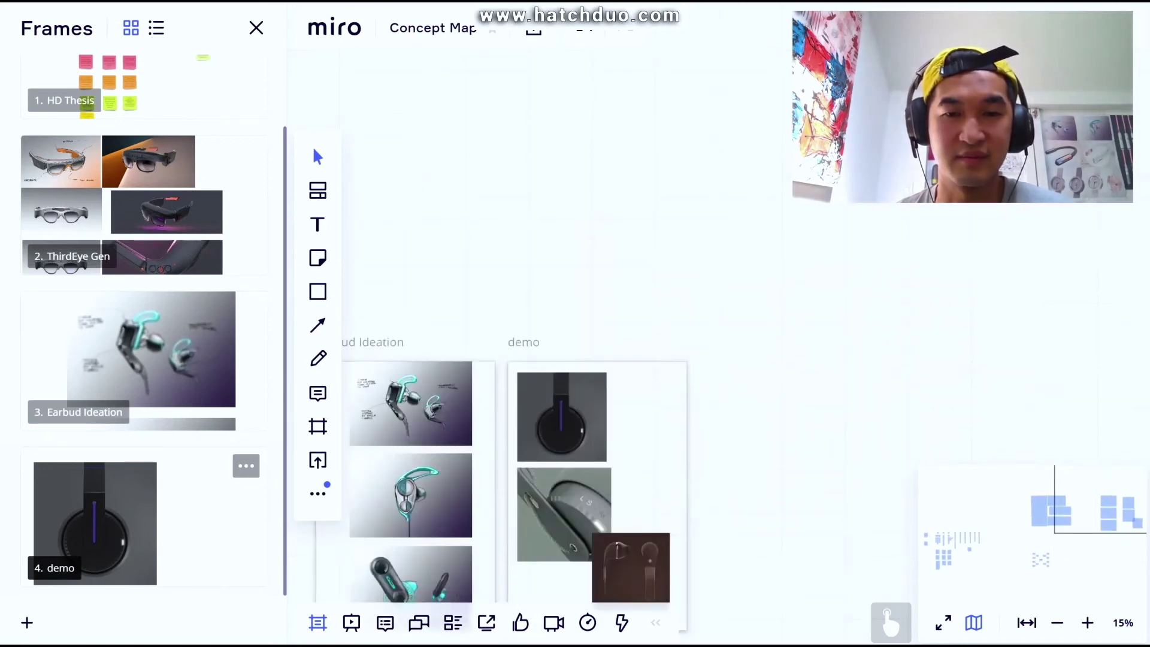
# Hide the frame list and add a teal sticky note on the upper-right edge of the first headphone image in the demo frame
pyautogui.hotkey('ctrl', '+')
pyautogui.hotkey('ctrl', '+')
pyautogui.hotkey('ctrl', '+')
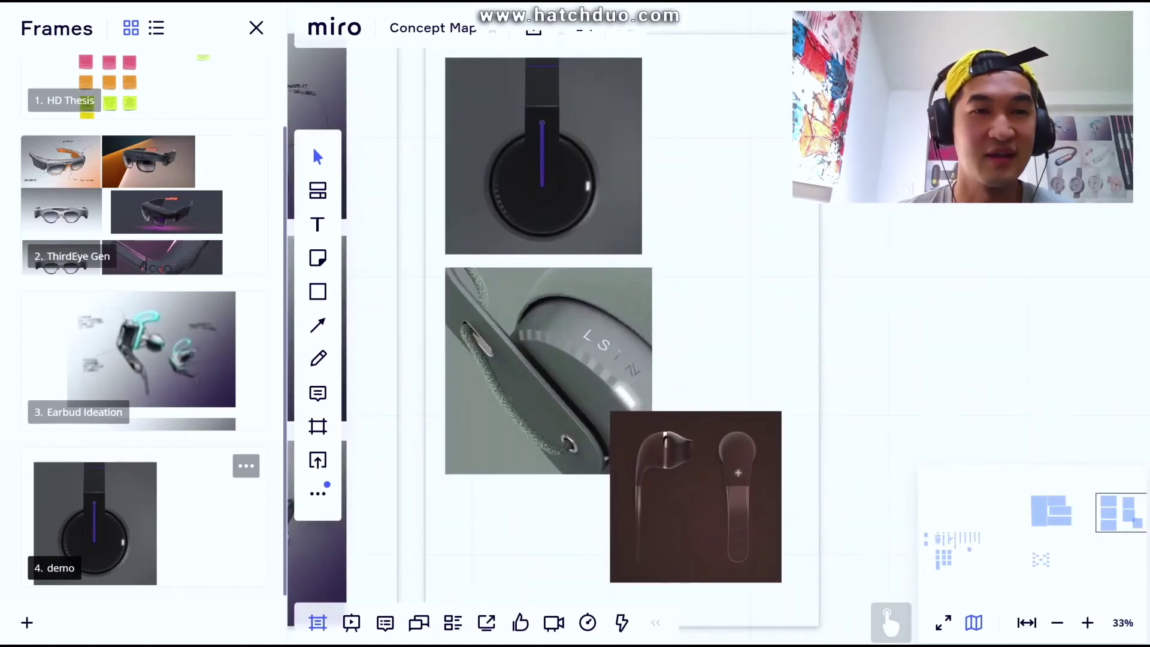
pyautogui.click(257, 27)
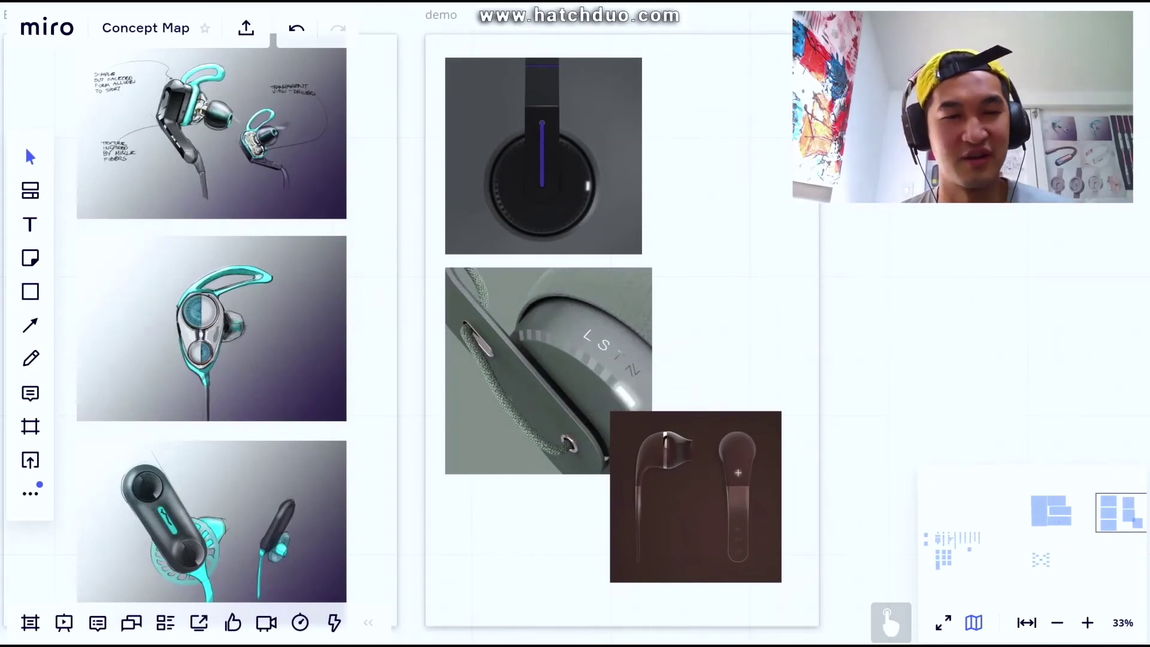
pyautogui.click(30, 257)
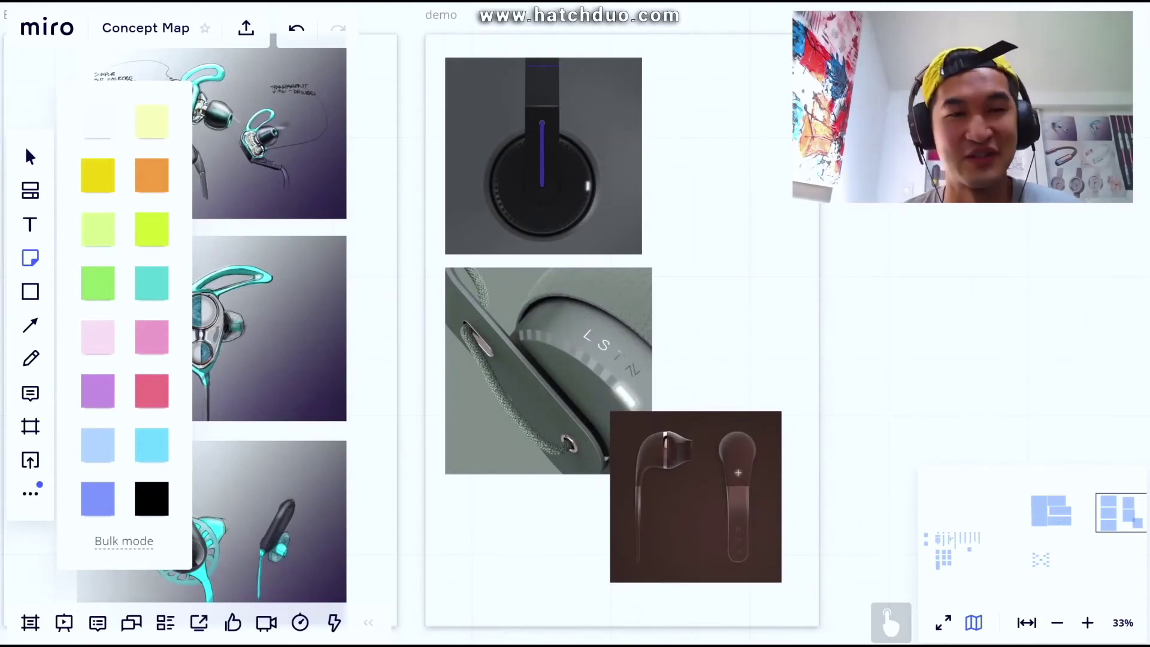
pyautogui.click(98, 176)
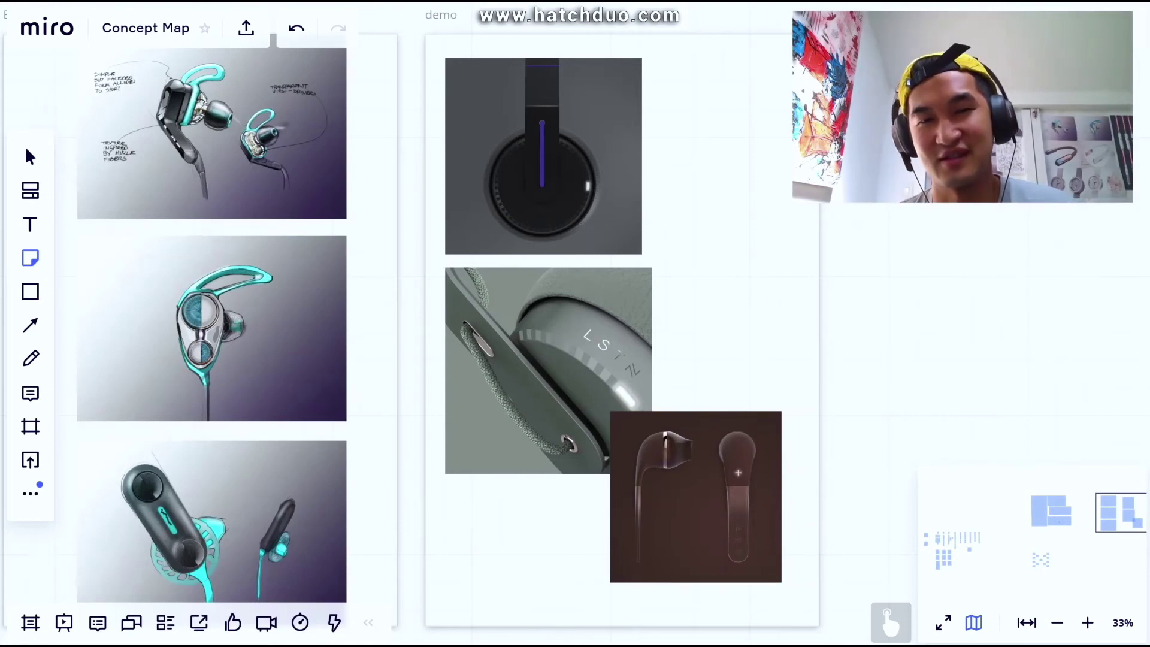
pyautogui.moveTo(625, 94); pyautogui.dragTo(687, 155)
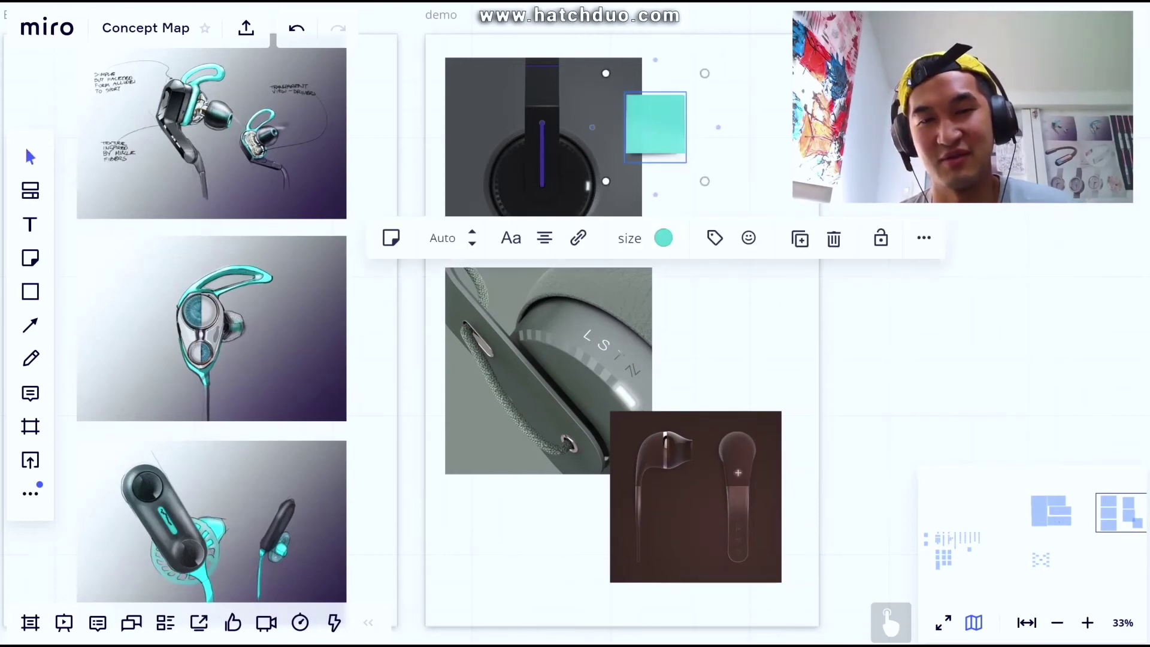
# Add a lime sticky note on the headphone detail image's right edge and a larger pink one on the earbuds image's upper-right corner
pyautogui.press('n')
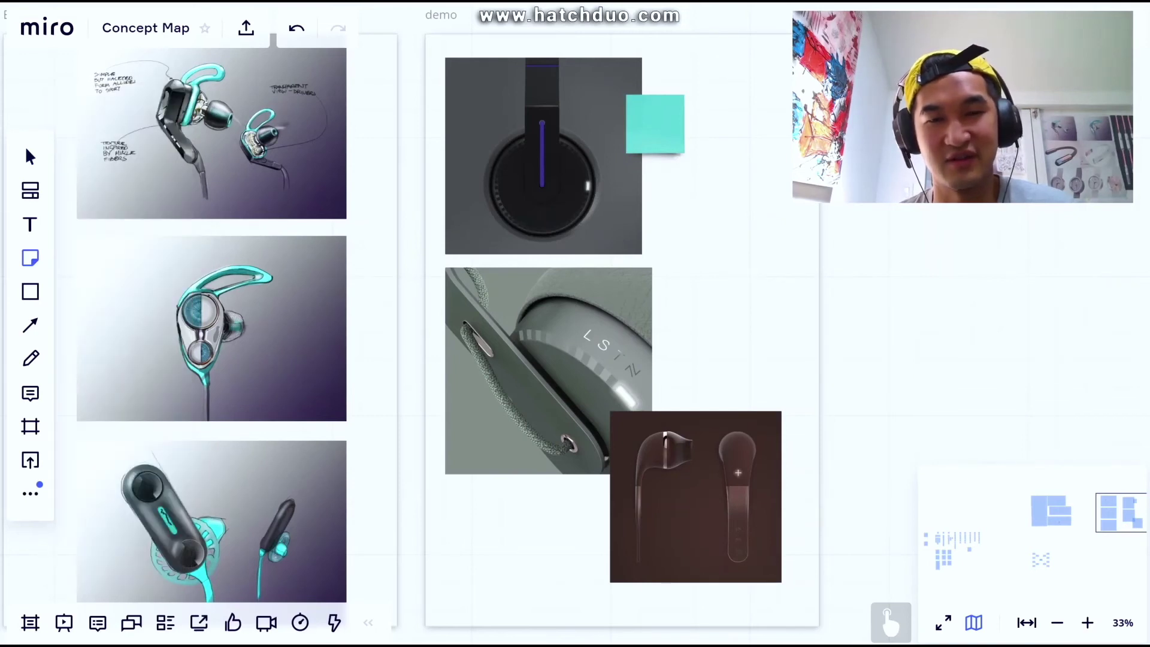
pyautogui.moveTo(623, 326)
pyautogui.mouseDown()
pyautogui.moveTo(764, 467)
pyautogui.moveTo(748, 440)
pyautogui.moveTo(753, 417)
pyautogui.mouseUp()
pyautogui.click(30, 291)
pyautogui.click(30, 258)
pyautogui.click(150, 339)
pyautogui.click(738, 473)
pyautogui.press('Escape')
pyautogui.doubleClick(901, 357)
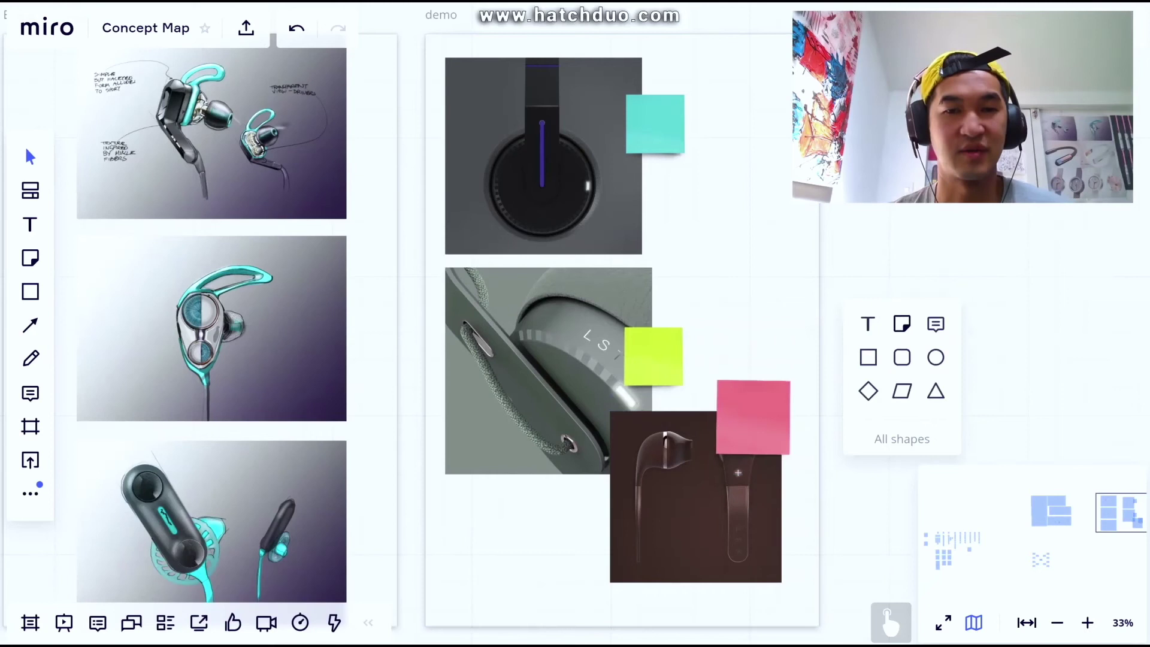
# Write "Like the cord detail" on the lime sticky note
pyautogui.click(654, 356)
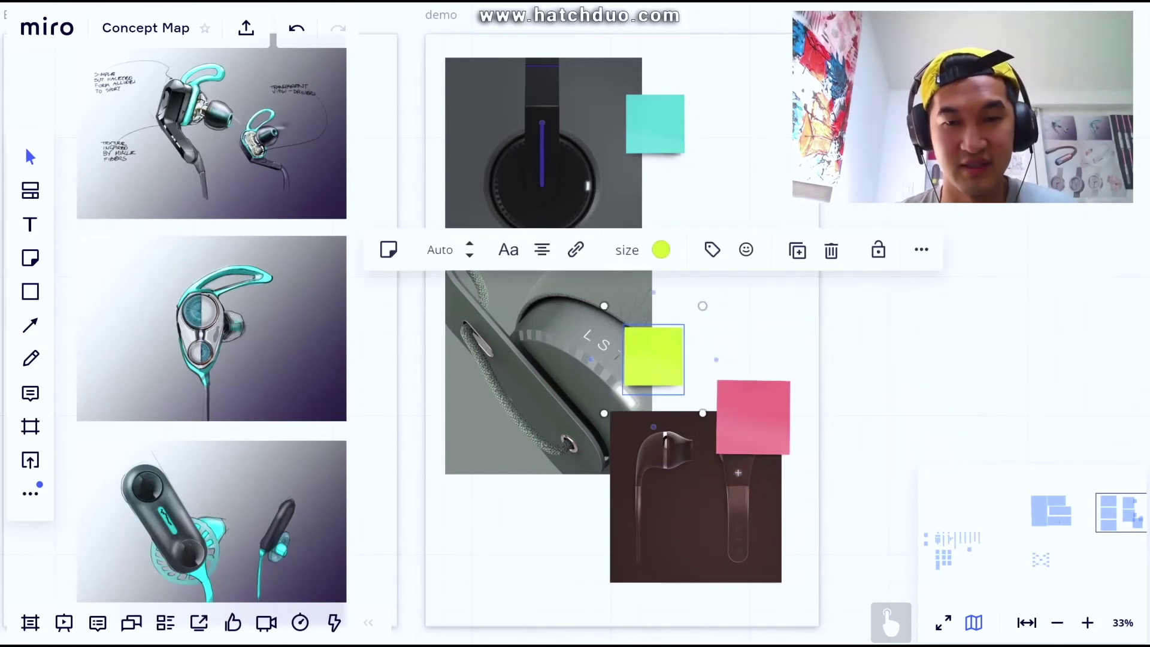
pyautogui.write('L')
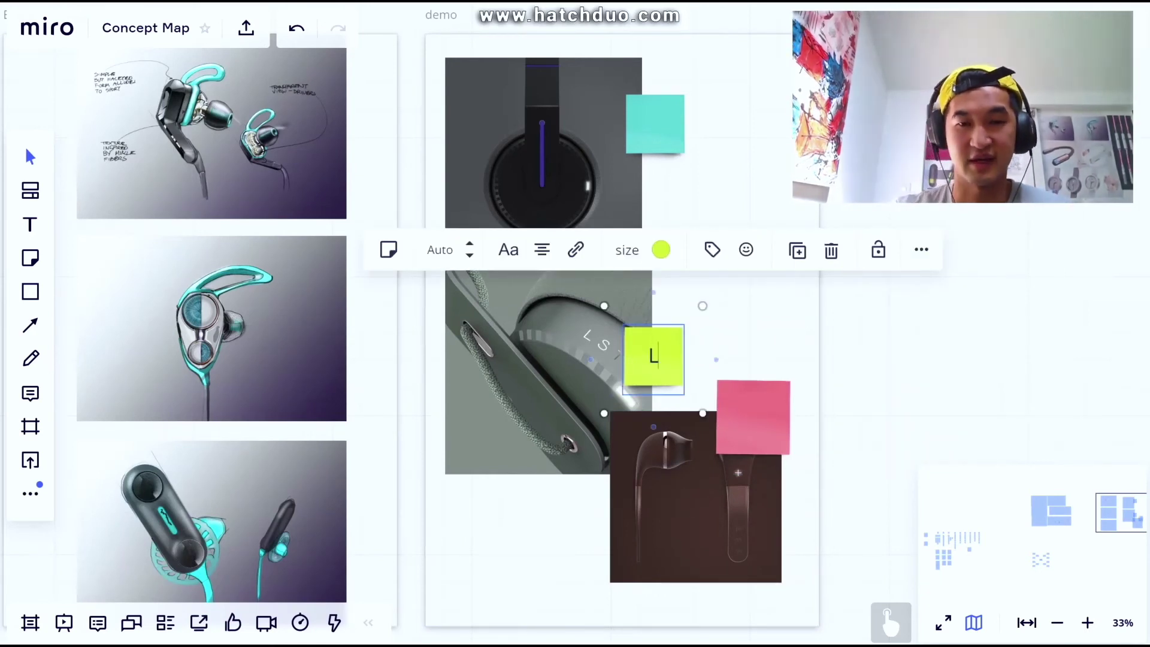
pyautogui.write('ike the ')
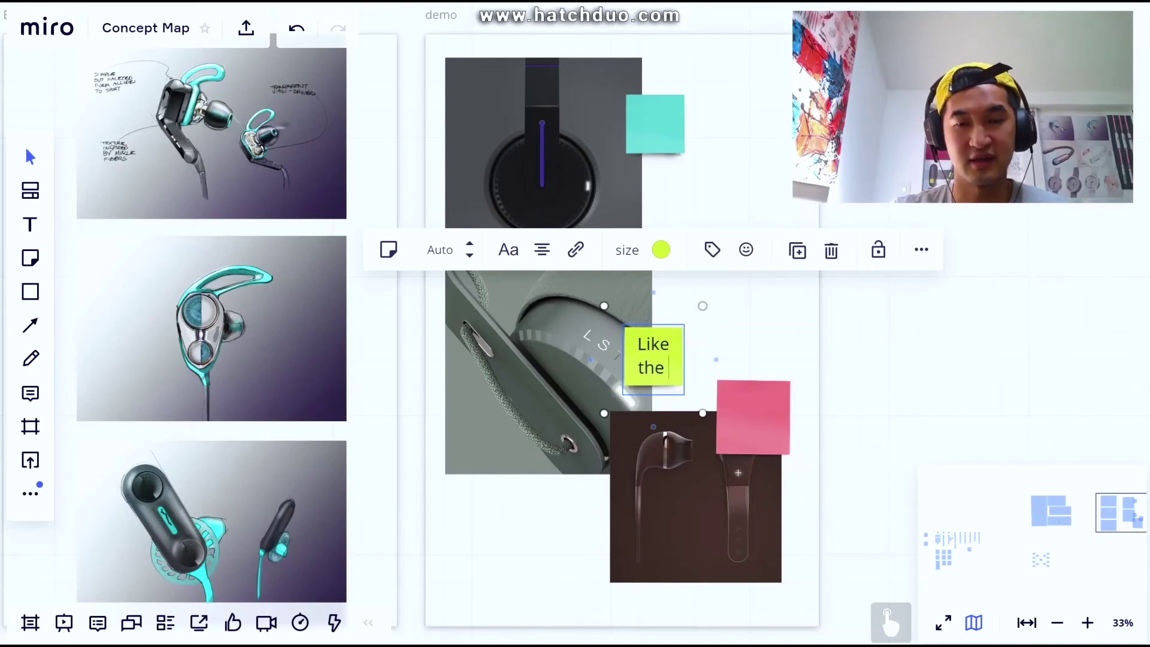
pyautogui.write('cord detail')
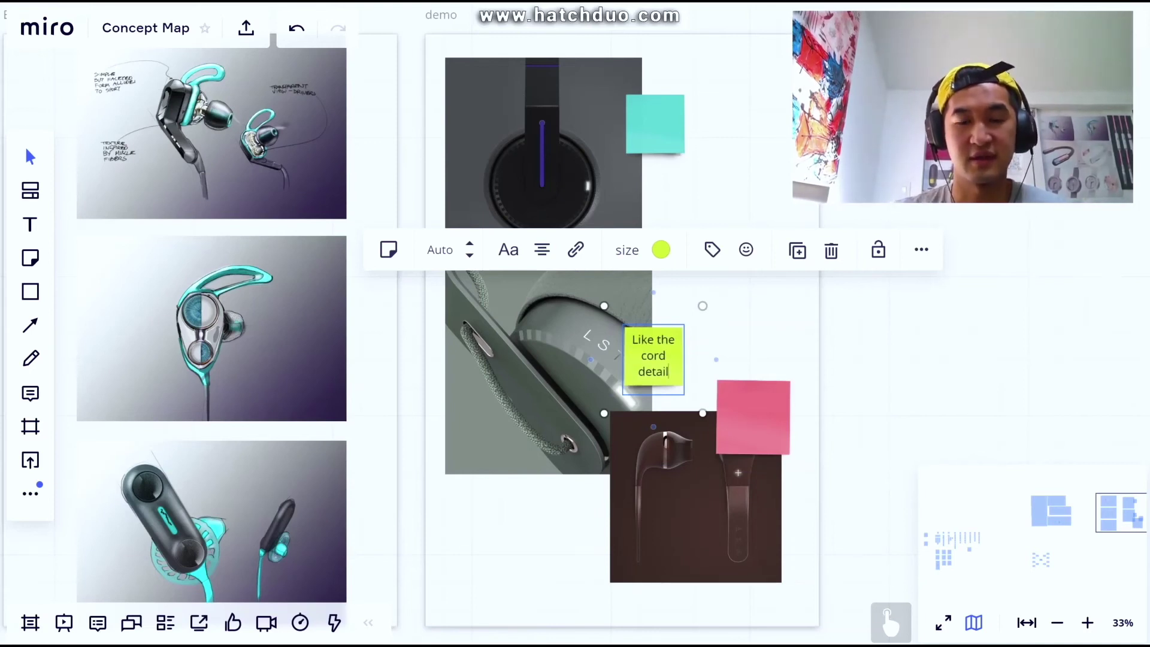
pyautogui.press('Escape')
# Write "gradient cmf is cool" on the pink sticky note
pyautogui.click(753, 418)
pyautogui.write('gradient')
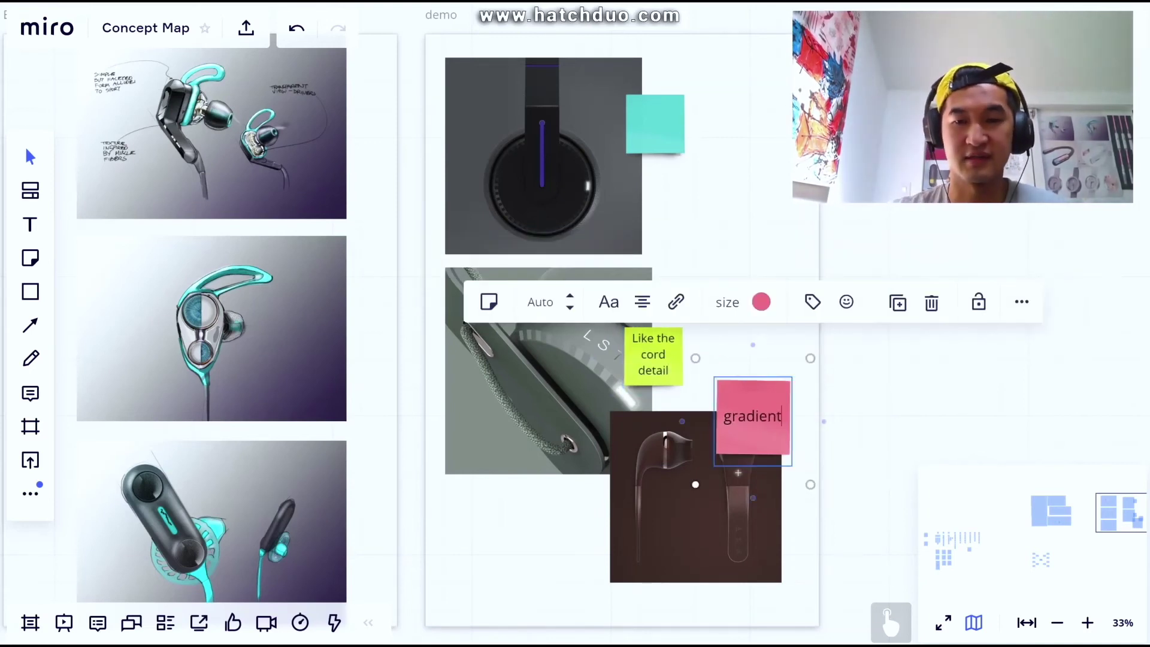
pyautogui.write(' cmf is cool')
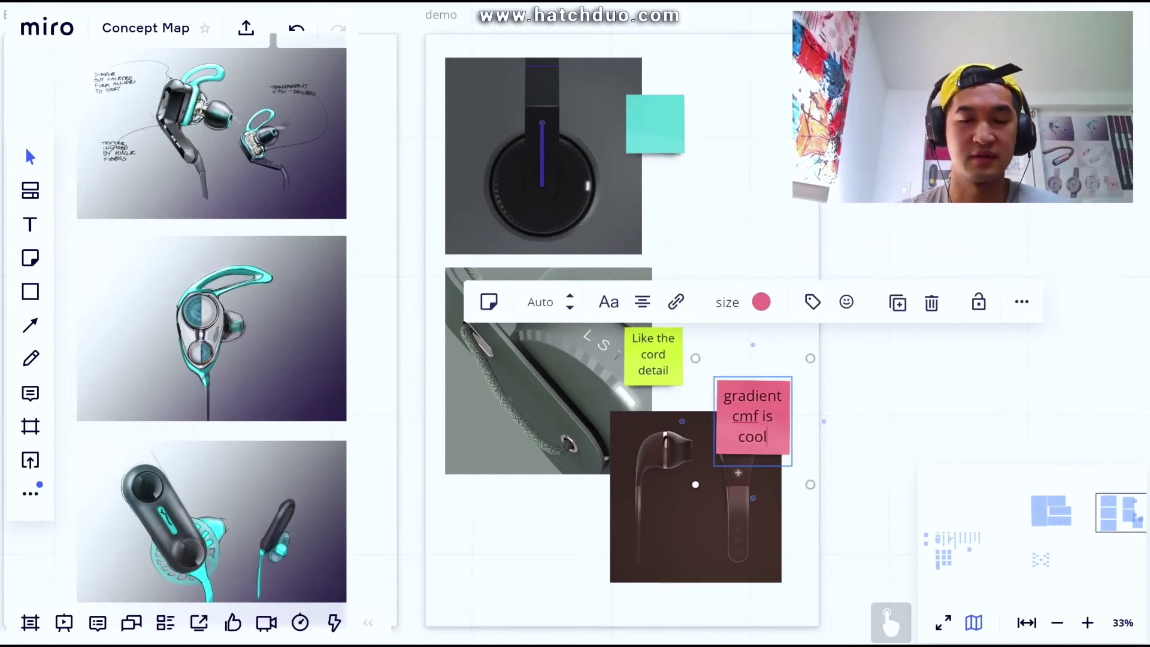
pyautogui.press('Escape')
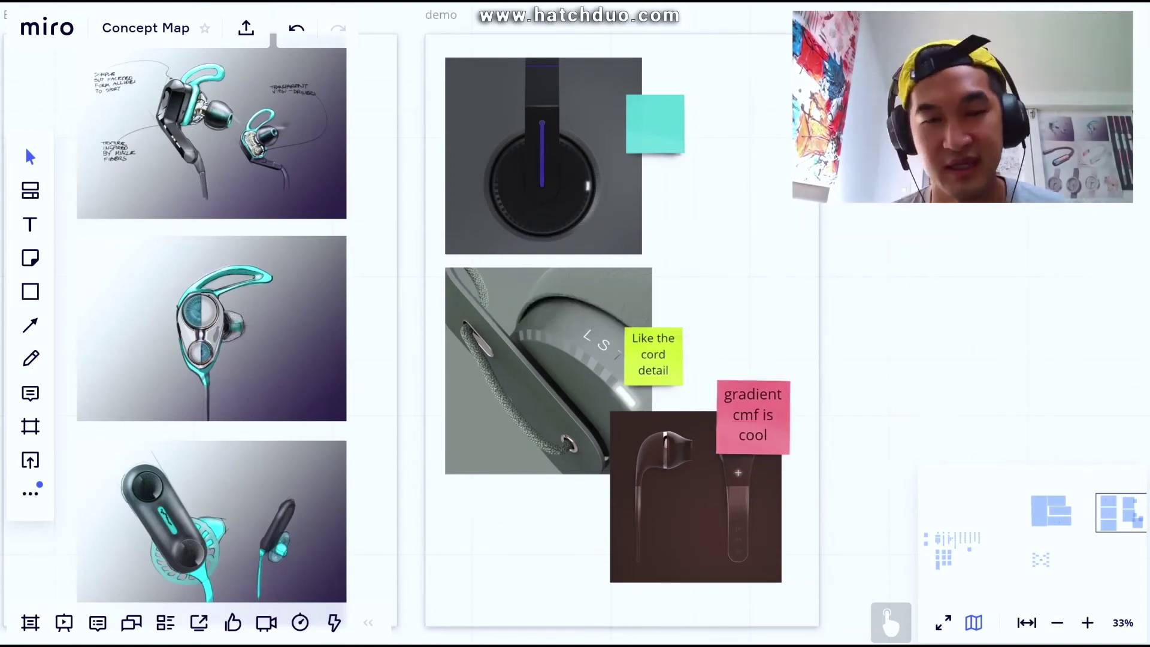